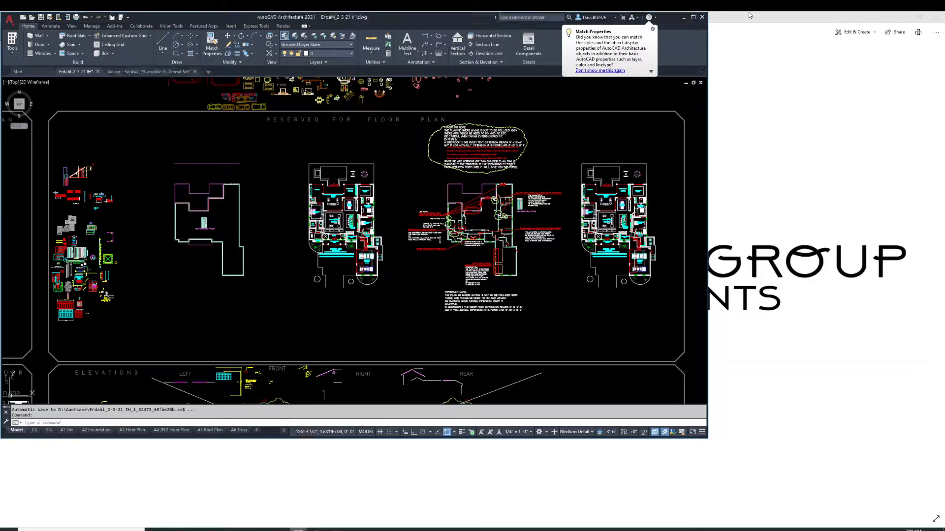
Add a Plan display override to the sliding door and turn off visibility of its Frame component
{"action": "left_click", "coordinate": [694, 17]}
{"action": "scroll", "coordinate": [650, 241], "scroll_direction": "up", "scroll_amount": 10}
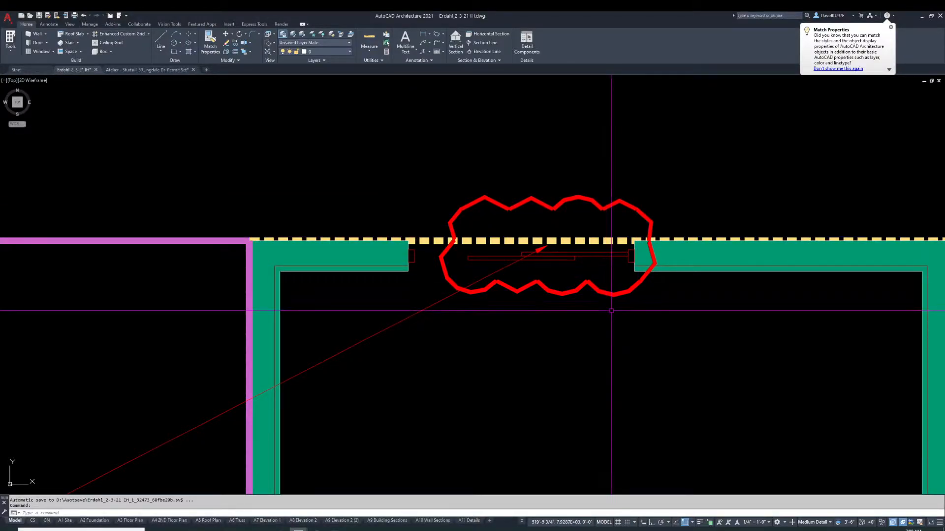
{"action": "scroll", "coordinate": [600, 299], "scroll_direction": "down", "scroll_amount": 10}
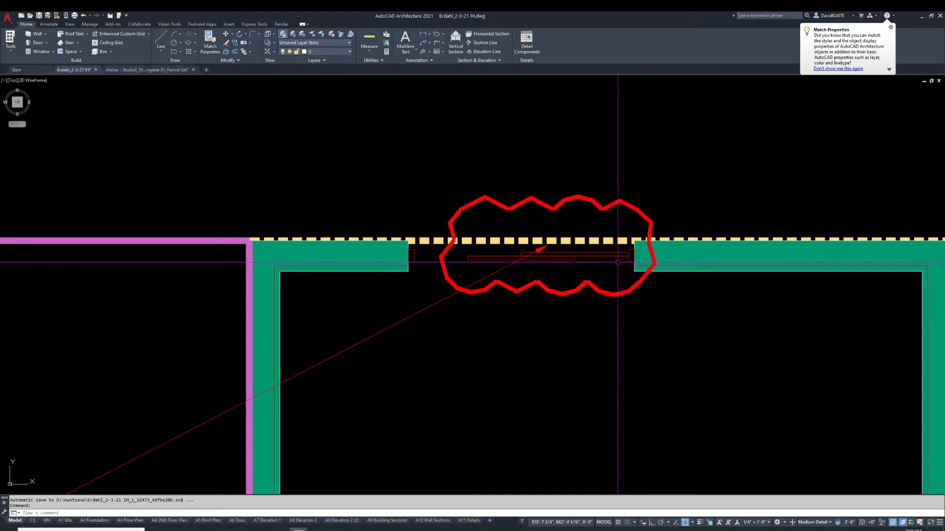
{"action": "scroll", "coordinate": [585, 358], "scroll_direction": "up", "scroll_amount": 10}
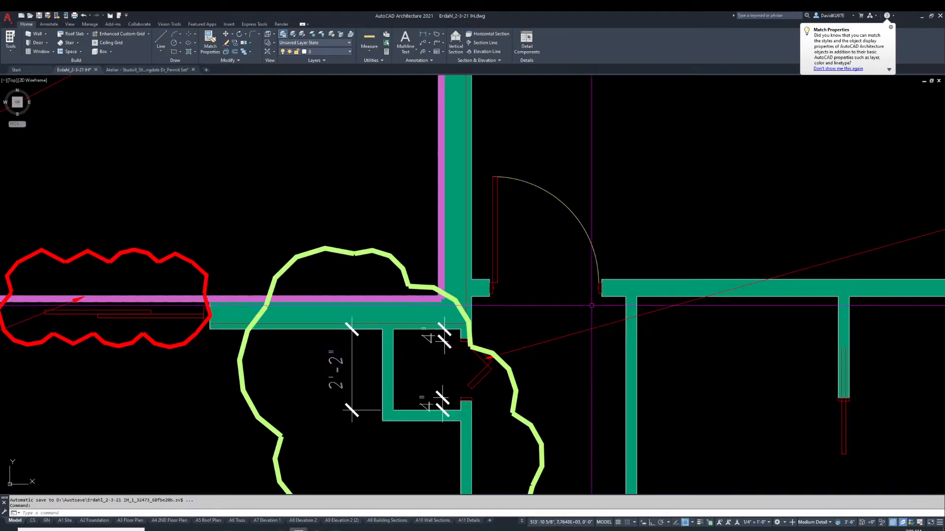
{"action": "scroll", "coordinate": [589, 314], "scroll_direction": "down", "scroll_amount": 6}
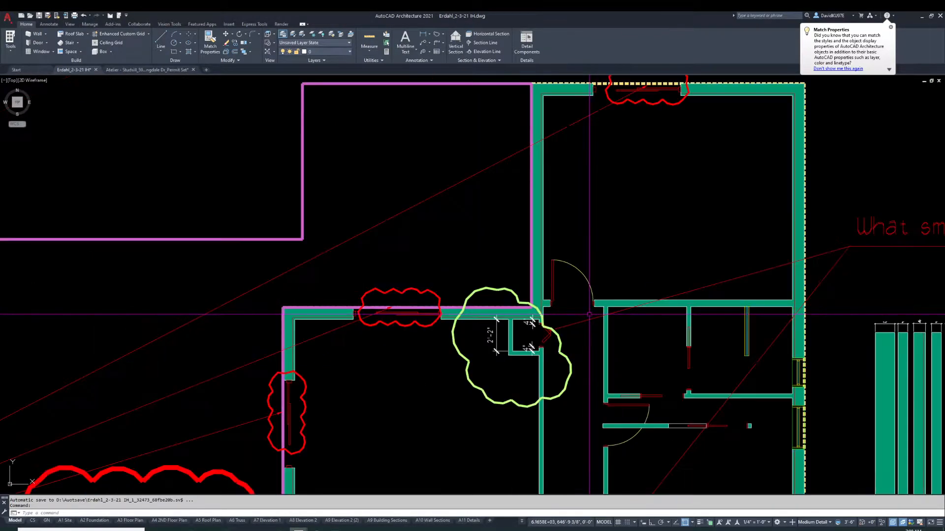
{"action": "scroll", "coordinate": [639, 344], "scroll_direction": "up", "scroll_amount": 8}
{"action": "left_click", "coordinate": [635, 326]}
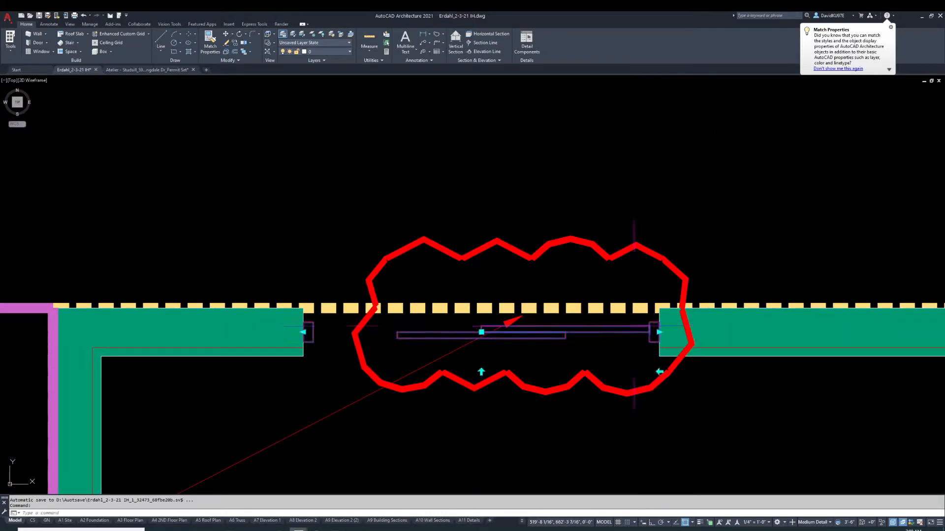
{"action": "right_click", "coordinate": [634, 328]}
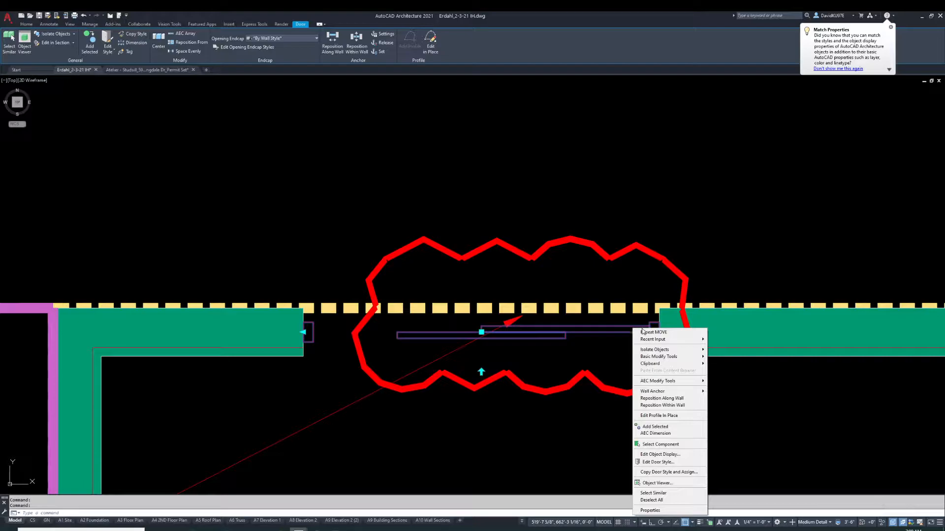
{"action": "left_click", "coordinate": [689, 454]}
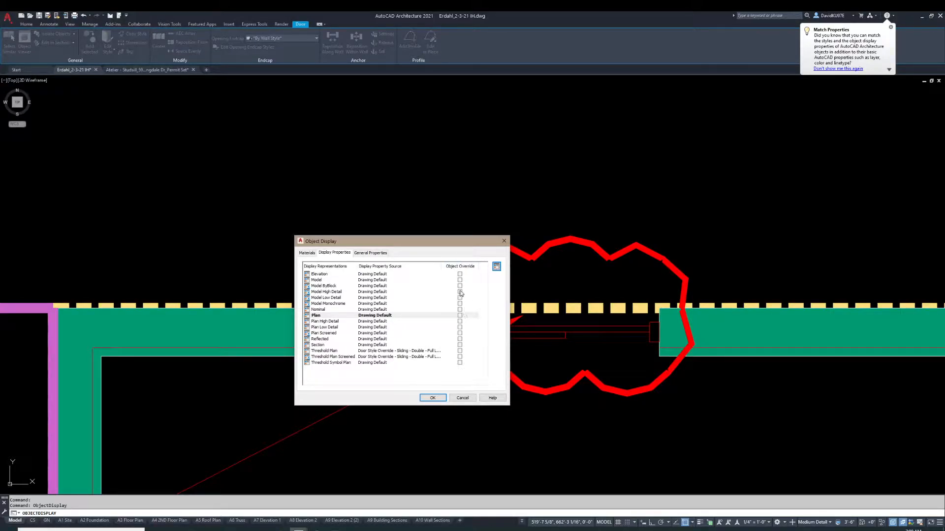
{"action": "left_click", "coordinate": [460, 316]}
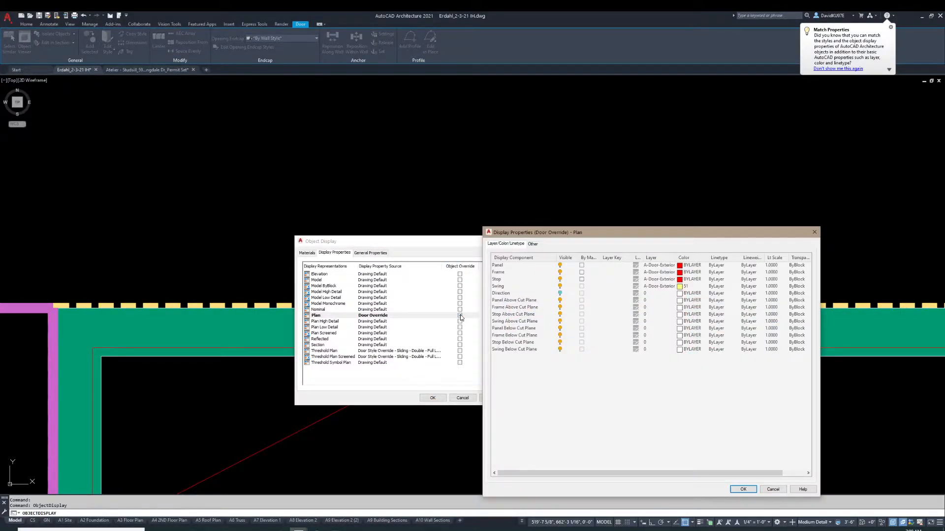
{"action": "left_click", "coordinate": [563, 273]}
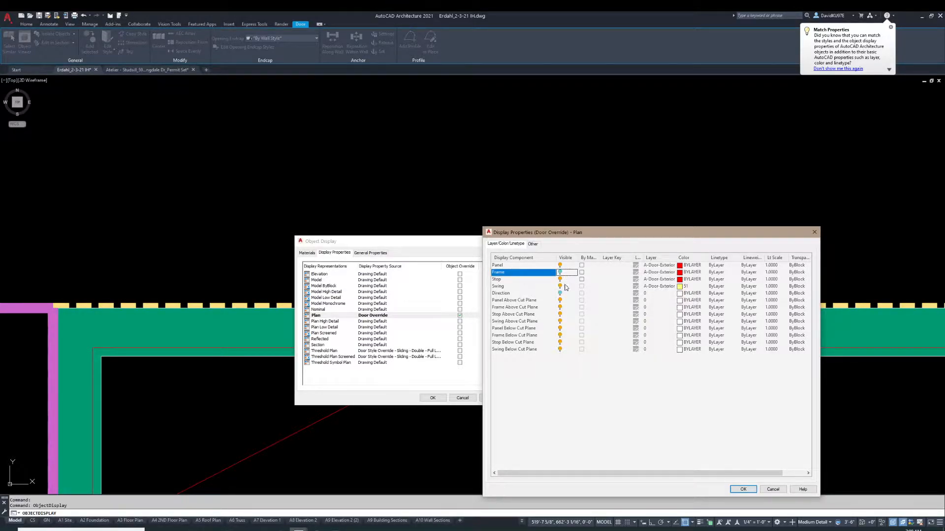
{"action": "left_click", "coordinate": [742, 490]}
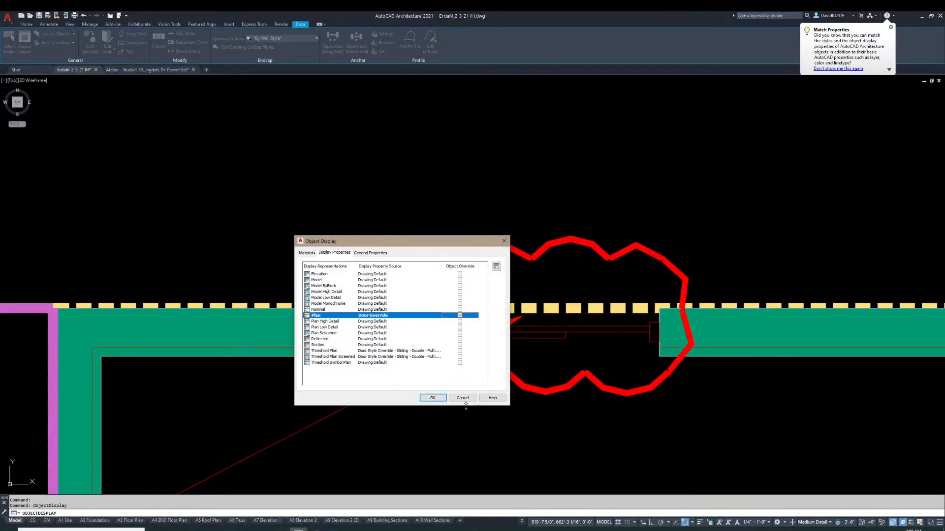
{"action": "left_click", "coordinate": [433, 398]}
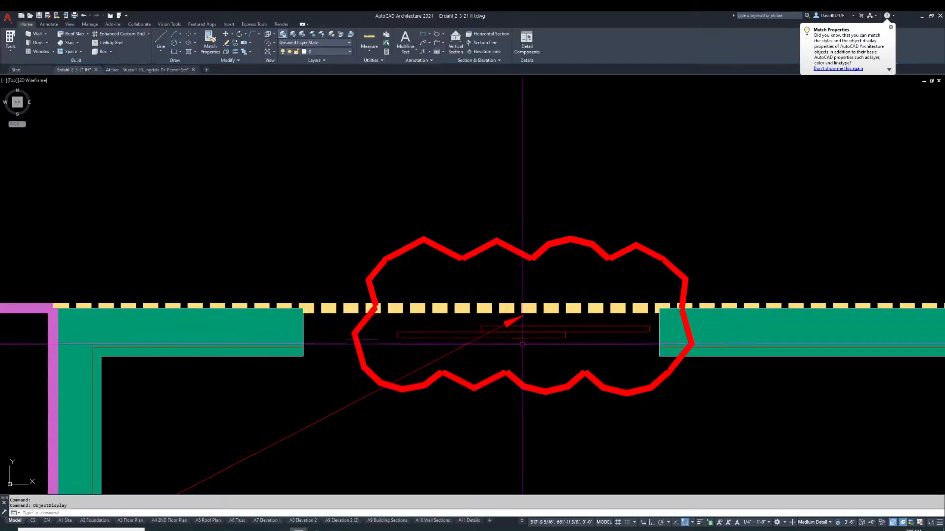
Set the sliding door's opening percent to 100
{"action": "scroll", "coordinate": [566, 347], "scroll_direction": "down", "scroll_amount": 6}
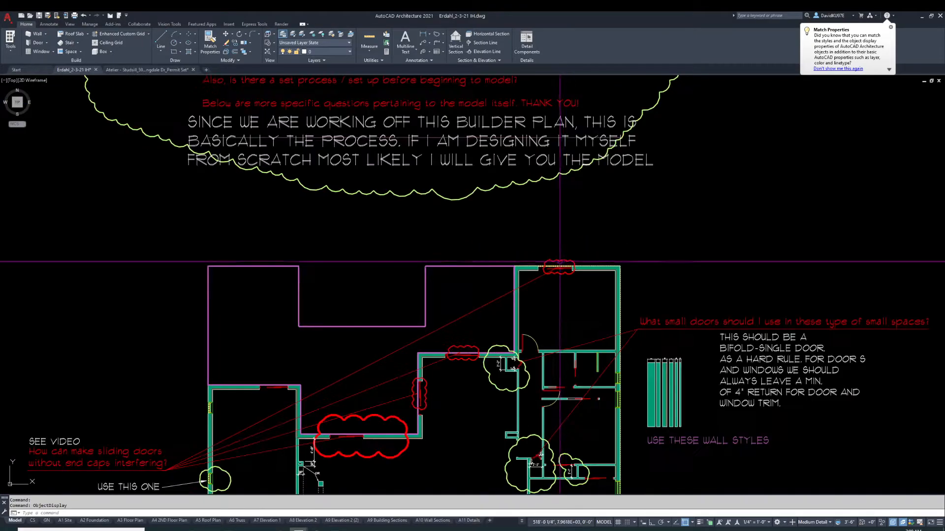
{"action": "scroll", "coordinate": [539, 346], "scroll_direction": "up", "scroll_amount": 4}
{"action": "scroll", "coordinate": [539, 346], "scroll_direction": "up", "scroll_amount": 2}
{"action": "scroll", "coordinate": [539, 346], "scroll_direction": "down", "scroll_amount": 6}
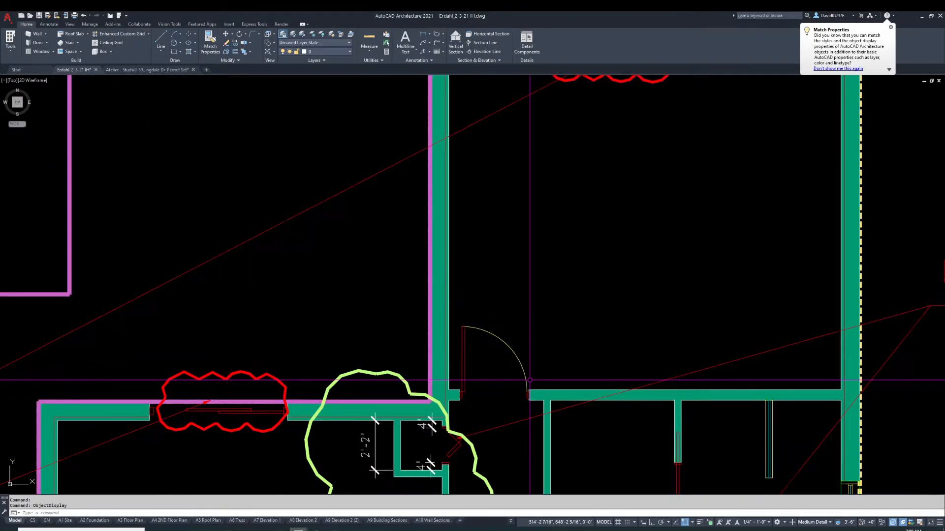
{"action": "scroll", "coordinate": [581, 189], "scroll_direction": "up", "scroll_amount": 6}
{"action": "middle_click_drag", "start_coordinate": [615, 180], "coordinate": [596, 208]}
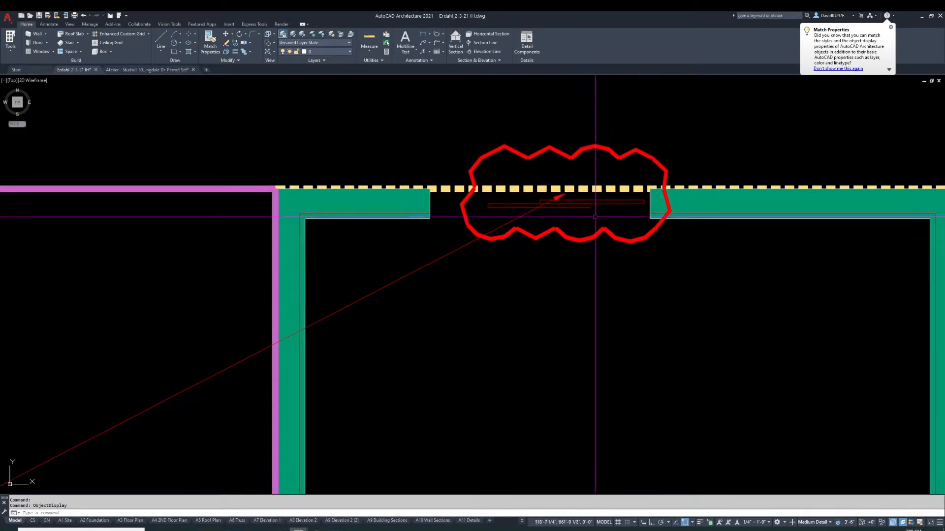
{"action": "left_click", "coordinate": [597, 204]}
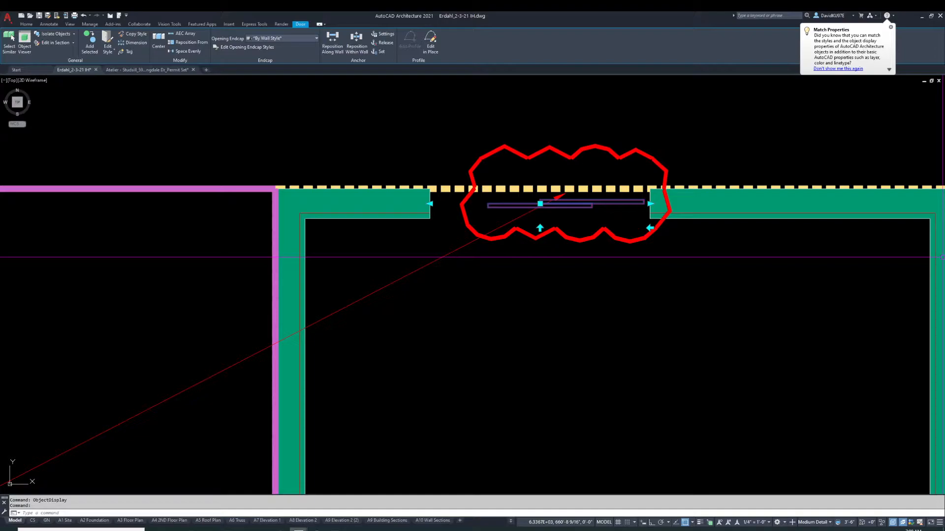
{"action": "mouse_move", "coordinate": [941, 256]}
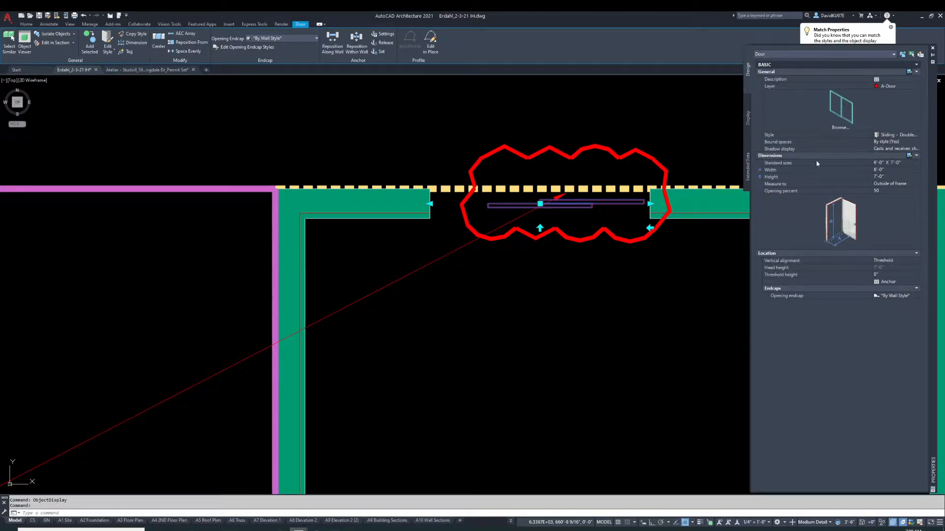
{"action": "left_click", "coordinate": [885, 192]}
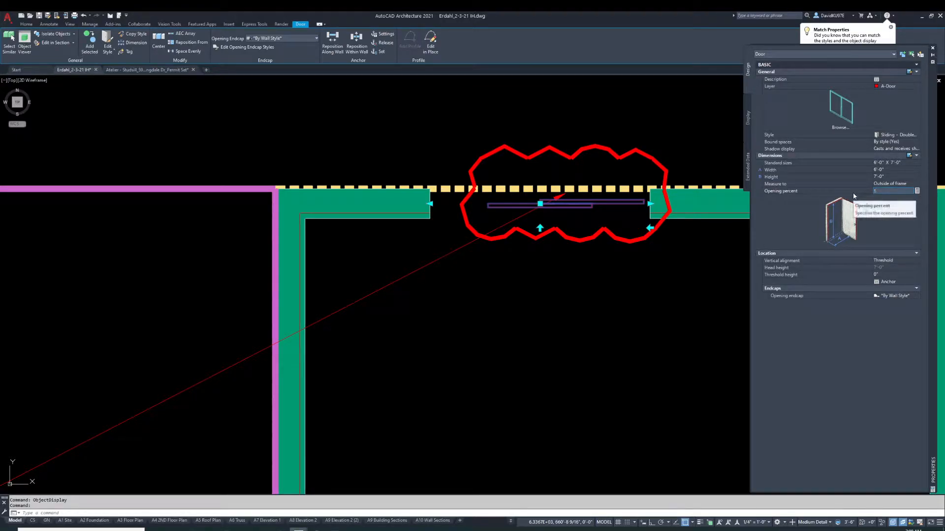
{"action": "type", "text": "100"}
{"action": "key", "text": "Return"}
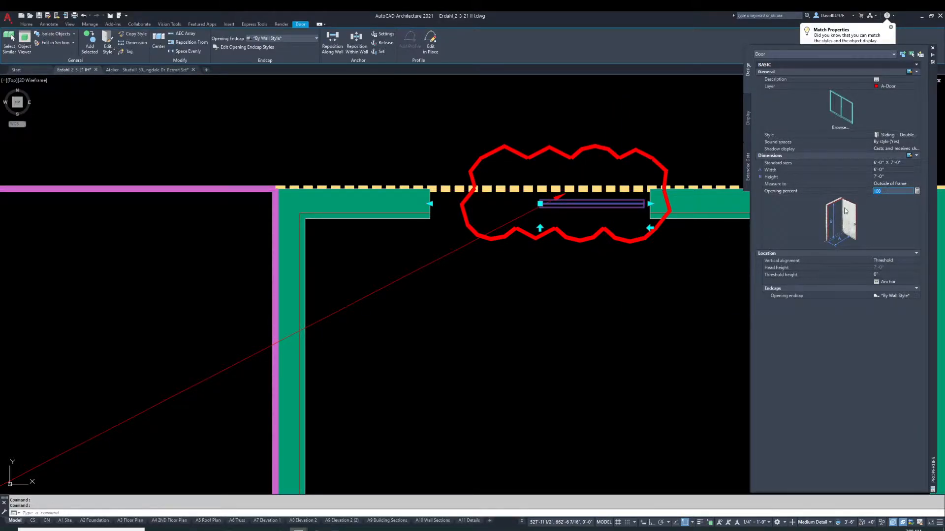
{"action": "key", "text": "Escape"}
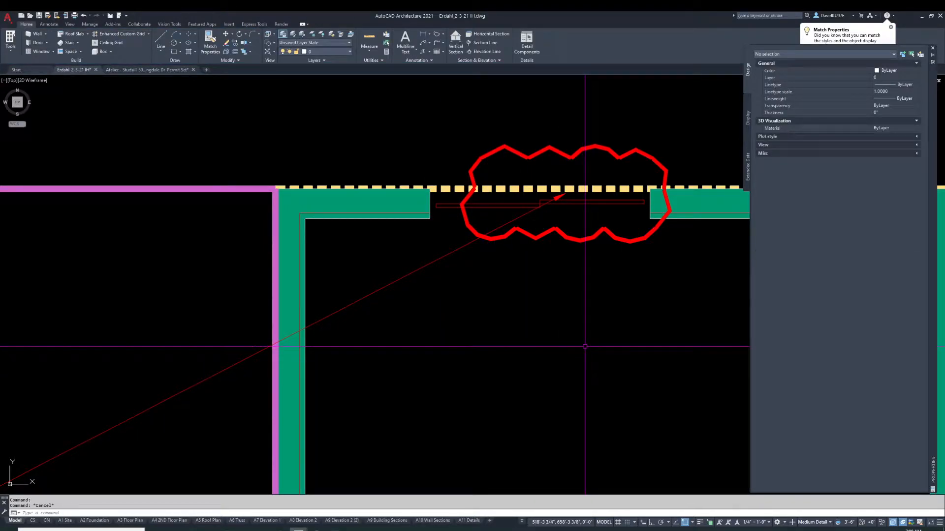
Mirror the sliding door about a vertical line at its right end, keeping the original
{"action": "type", "text": "mi"}
{"action": "key", "text": "space"}
{"action": "left_click", "coordinate": [601, 203]}
{"action": "key", "text": "space"}
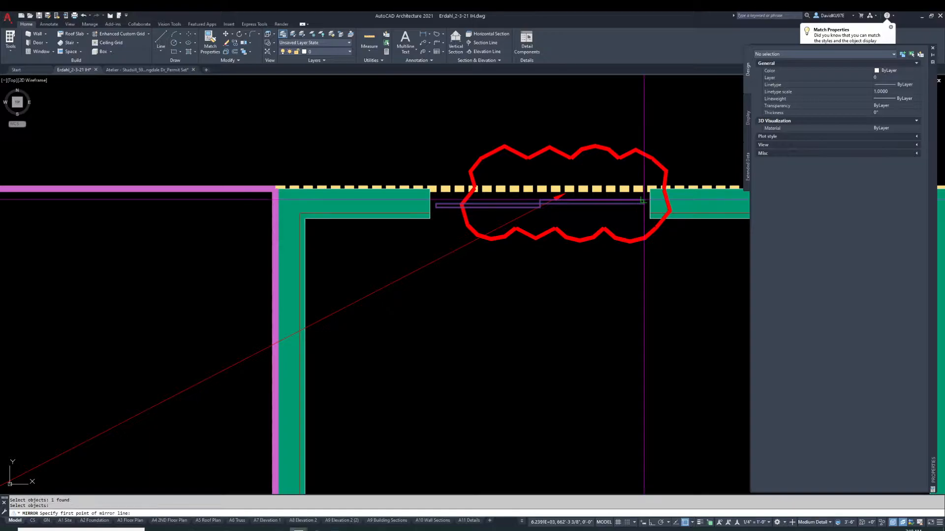
{"action": "left_click", "coordinate": [643, 202]}
{"action": "key", "text": "F8"}
{"action": "left_click", "coordinate": [644, 327]}
{"action": "key", "text": "Return"}
Select both sliding doors and use the flip grip between them
{"action": "scroll", "coordinate": [607, 327], "scroll_direction": "down", "scroll_amount": 3}
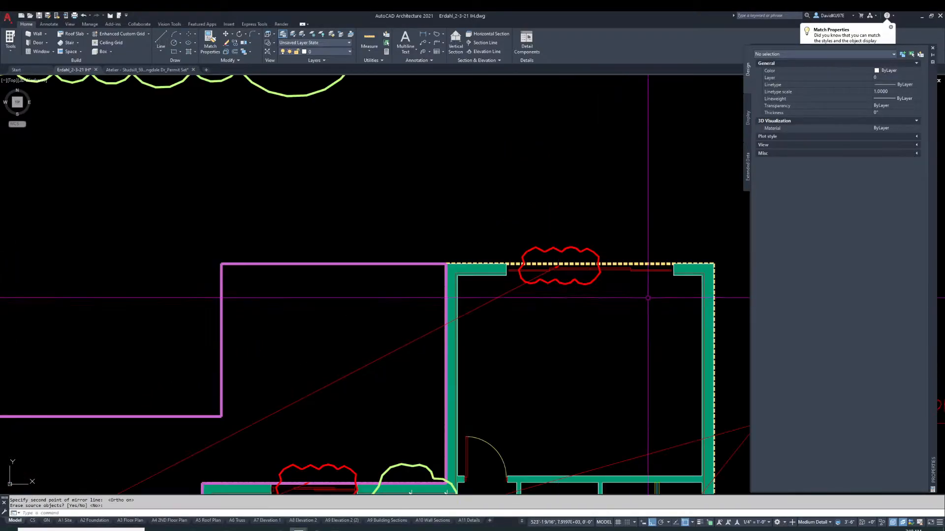
{"action": "scroll", "coordinate": [644, 299], "scroll_direction": "up", "scroll_amount": 2}
{"action": "left_click", "coordinate": [537, 254]}
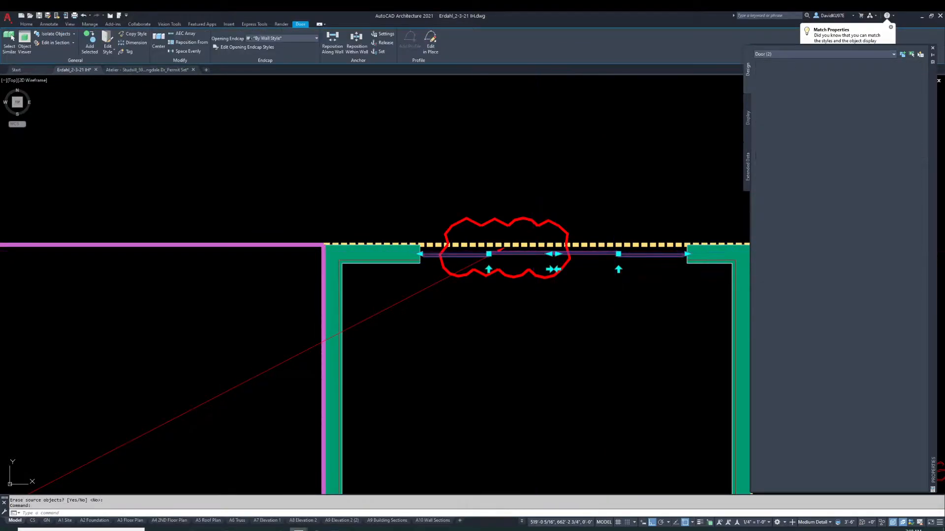
{"action": "left_click", "coordinate": [885, 191]}
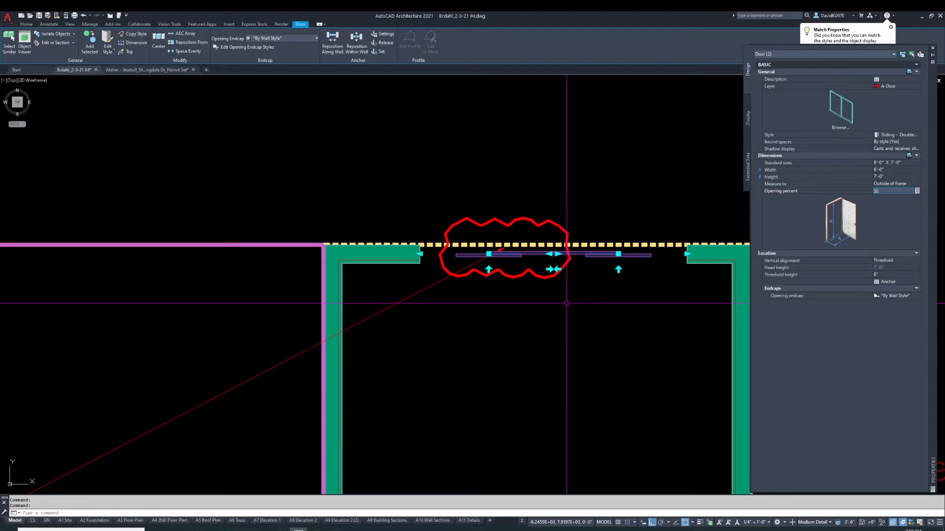
{"action": "left_click", "coordinate": [550, 267]}
{"action": "left_click", "coordinate": [549, 270]}
{"action": "key", "text": "Escape"}
Try to draw a rectangle at the left end of the door opening
{"action": "scroll", "coordinate": [421, 255], "scroll_direction": "up", "scroll_amount": 2}
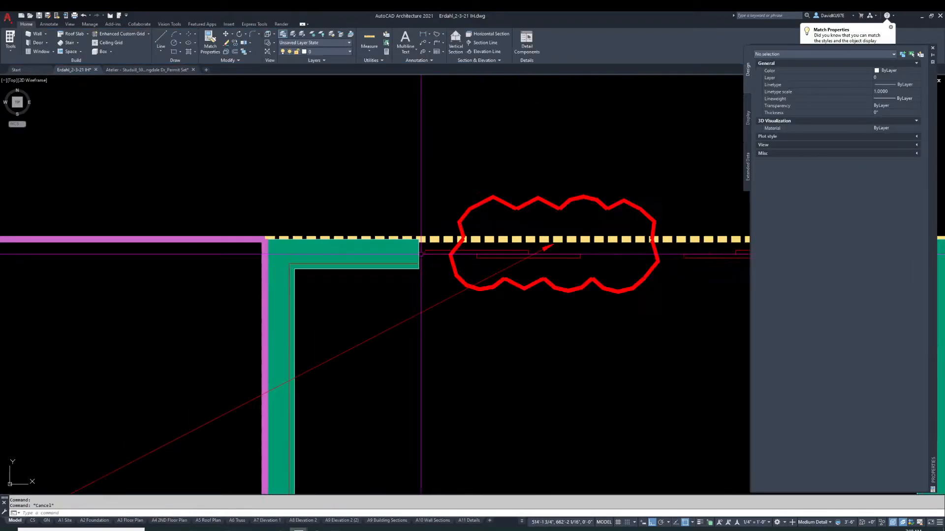
{"action": "type", "text": "rec"}
{"action": "key", "text": "Return"}
{"action": "scroll", "coordinate": [422, 253], "scroll_direction": "up", "scroll_amount": 2}
{"action": "left_click", "coordinate": [424, 251]}
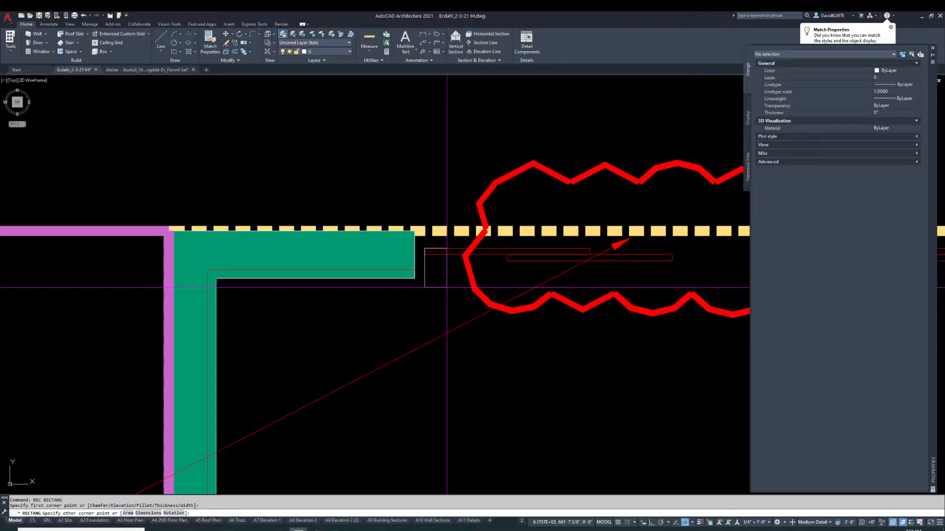
{"action": "key", "text": "Return"}
{"action": "key", "text": "Escape"}
{"action": "type", "text": "rec"}
{"action": "key", "text": "Return"}
{"action": "left_click", "coordinate": [432, 270]}
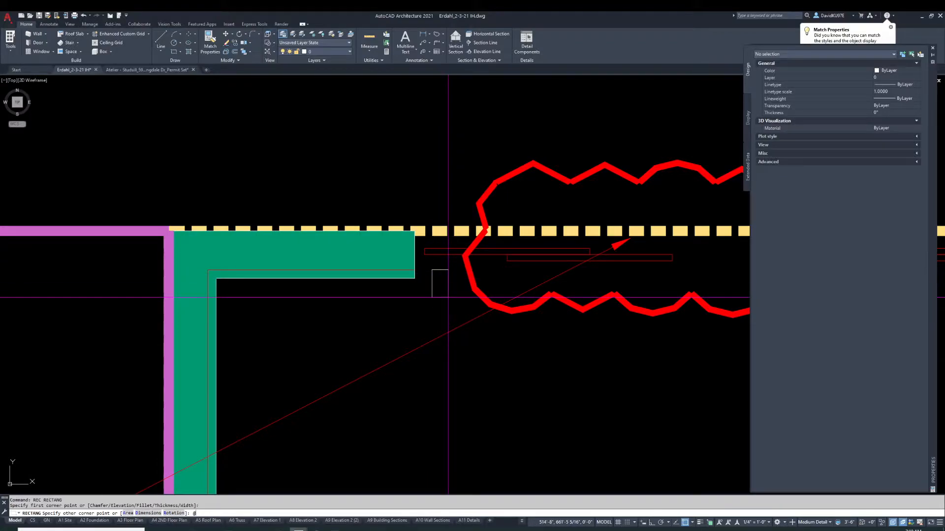
{"action": "key", "text": "Return"}
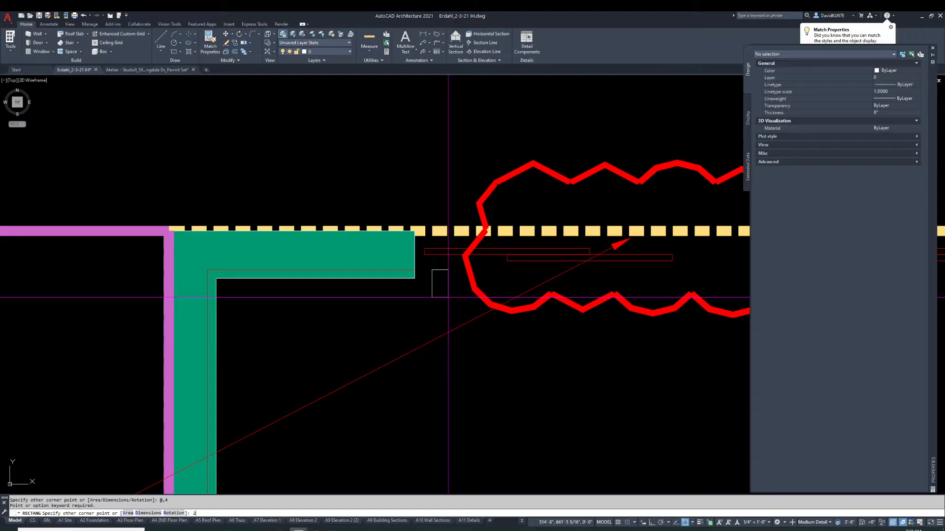
{"action": "key", "text": "Return"}
{"action": "key", "text": "Escape"}
Erase the stray rectangle at the left end of the opening
{"action": "type", "text": "e"}
{"action": "key", "text": "Return"}
{"action": "left_click", "coordinate": [438, 277]}
{"action": "left_click", "coordinate": [423, 264]}
{"action": "key", "text": "Return"}
Draw a 2 by 4 rectangle at the left end of the door opening
{"action": "type", "text": "rec"}
{"action": "key", "text": "Return"}
{"action": "left_click", "coordinate": [423, 269]}
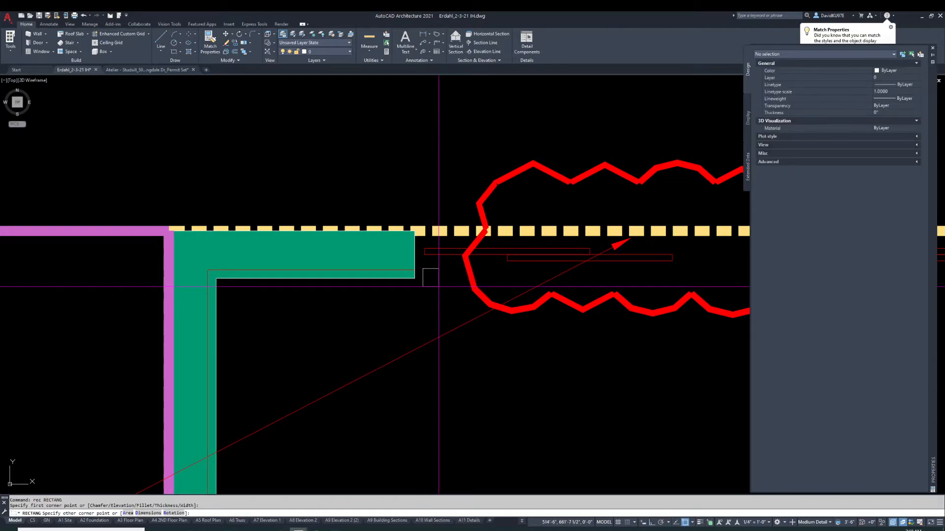
{"action": "type", "text": "@2,4"}
{"action": "key", "text": "Return"}
Move the rectangle up against the end of the left wall
{"action": "type", "text": "m"}
{"action": "key", "text": "Return"}
{"action": "left_click", "coordinate": [432, 257]}
{"action": "key", "text": "Return"}
{"action": "left_click", "coordinate": [432, 255]}
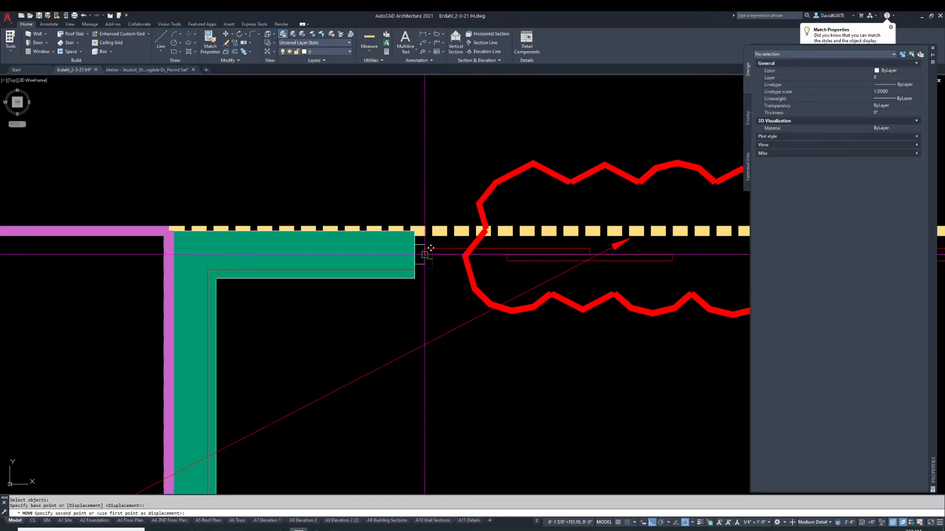
{"action": "left_click", "coordinate": [210, 41]}
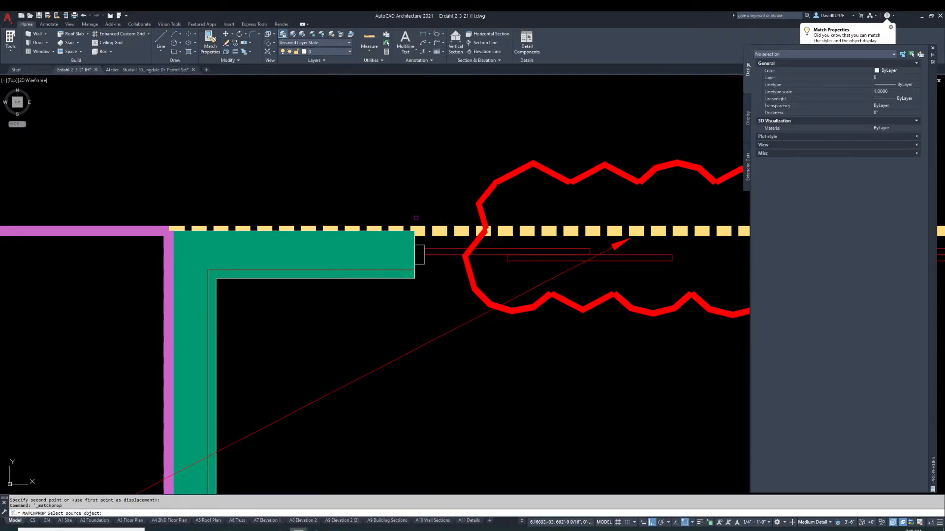
{"action": "left_click", "coordinate": [435, 250]}
{"action": "key", "text": "Escape"}
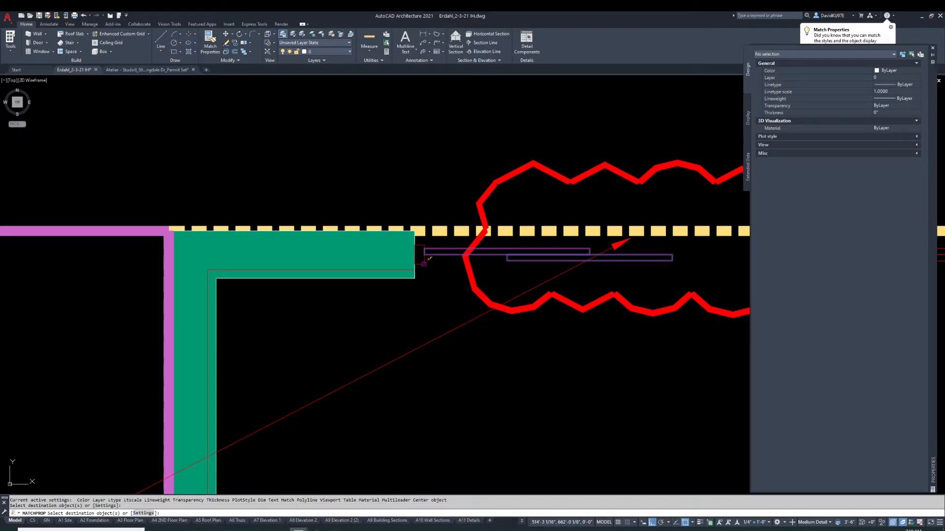
{"action": "scroll", "coordinate": [433, 261], "scroll_direction": "down", "scroll_amount": 5}
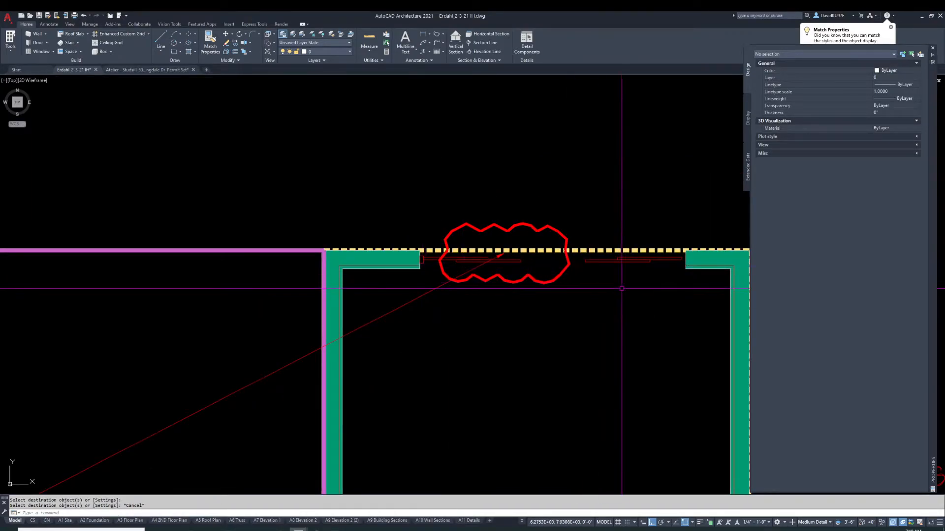
{"action": "scroll", "coordinate": [567, 264], "scroll_direction": "down", "scroll_amount": 2}
{"action": "scroll", "coordinate": [565, 265], "scroll_direction": "up", "scroll_amount": 2}
{"action": "type", "text": "mi"}
{"action": "key", "text": "Return"}
{"action": "scroll", "coordinate": [484, 263], "scroll_direction": "down", "scroll_amount": 2}
{"action": "scroll", "coordinate": [418, 261], "scroll_direction": "up", "scroll_amount": 2}
{"action": "left_click", "coordinate": [412, 238]}
{"action": "key", "text": "Escape"}
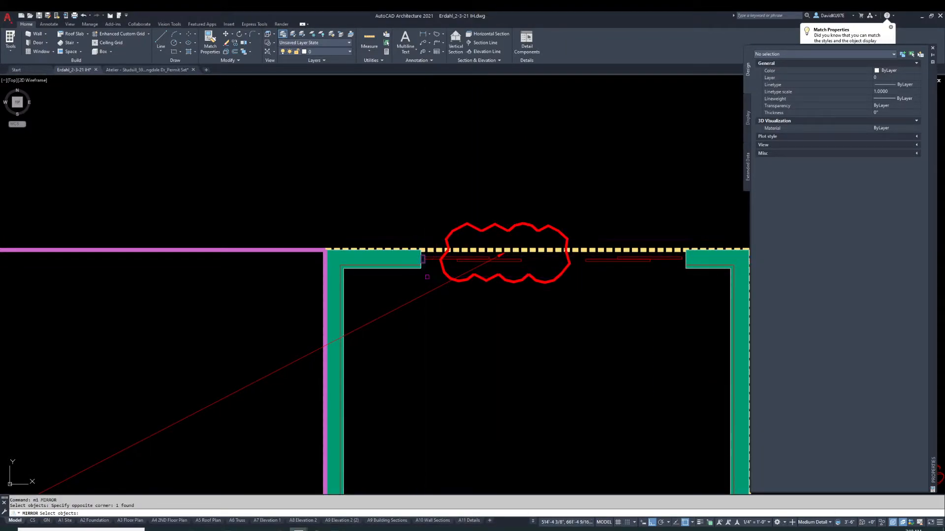
Copy the rectangle to the opposite end of the door opening at the right wall
{"action": "type", "text": "cp"}
{"action": "key", "text": "Return"}
{"action": "left_click", "coordinate": [425, 264]}
{"action": "key", "text": "Return"}
{"action": "left_click", "coordinate": [427, 264]}
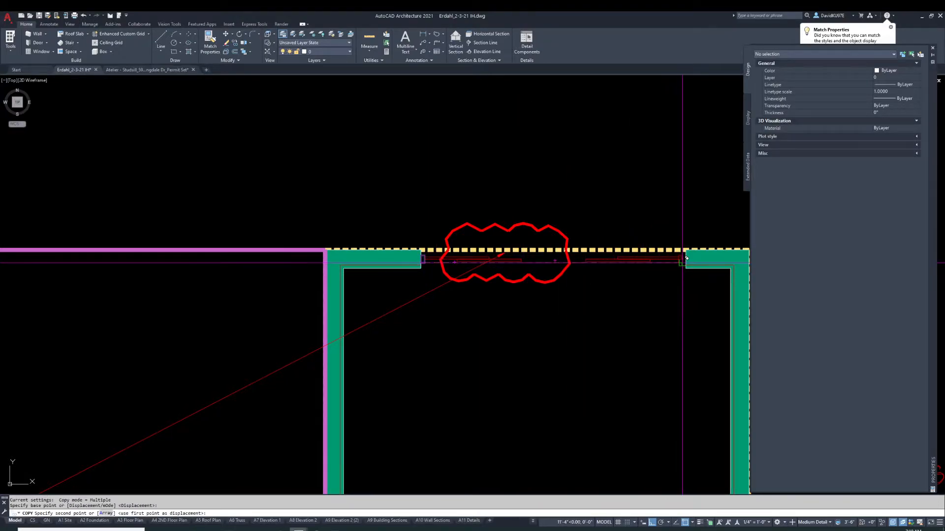
{"action": "left_click", "coordinate": [681, 260]}
{"action": "key", "text": "Escape"}
{"action": "scroll", "coordinate": [647, 280], "scroll_direction": "up", "scroll_amount": 2}
{"action": "scroll", "coordinate": [511, 241], "scroll_direction": "down", "scroll_amount": 10}
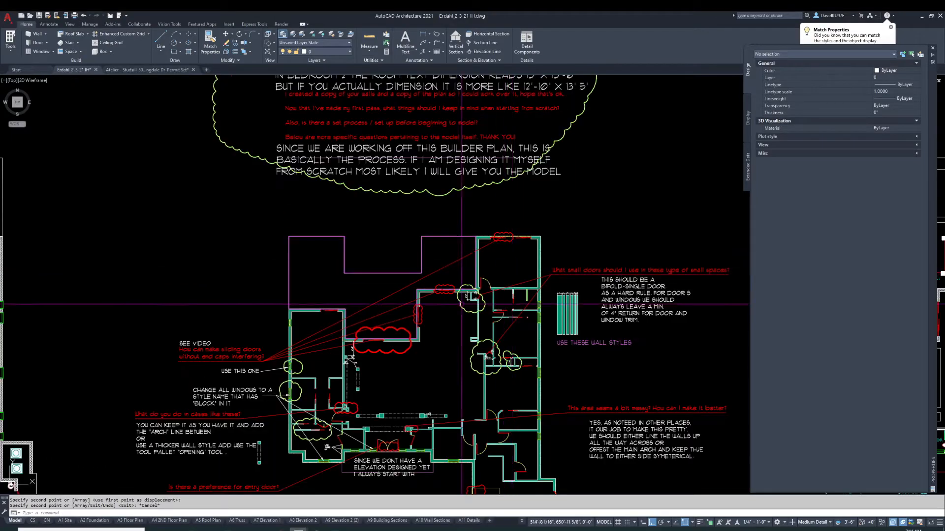
{"action": "scroll", "coordinate": [517, 318], "scroll_direction": "up", "scroll_amount": 6}
{"action": "scroll", "coordinate": [492, 315], "scroll_direction": "up", "scroll_amount": 3}
{"action": "scroll", "coordinate": [457, 312], "scroll_direction": "down", "scroll_amount": 2}
{"action": "scroll", "coordinate": [458, 312], "scroll_direction": "up", "scroll_amount": 2}
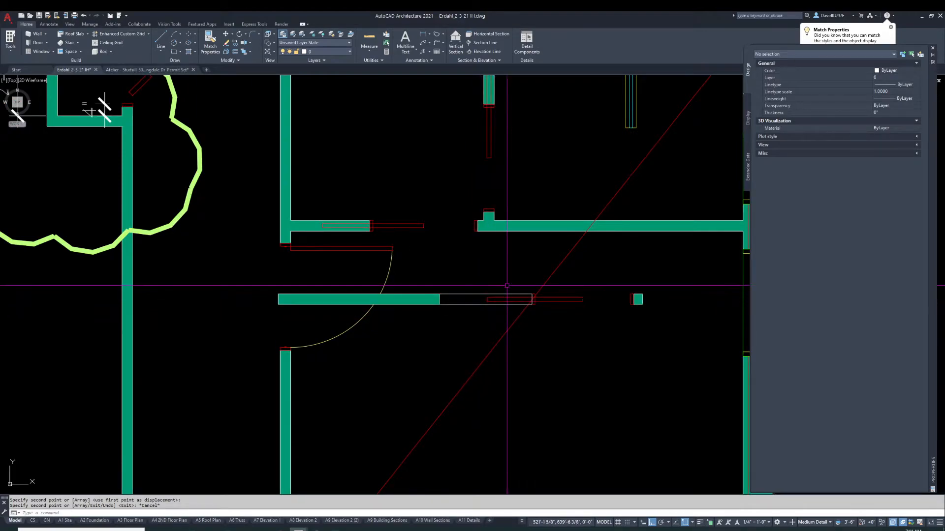
{"action": "key", "text": "Escape"}
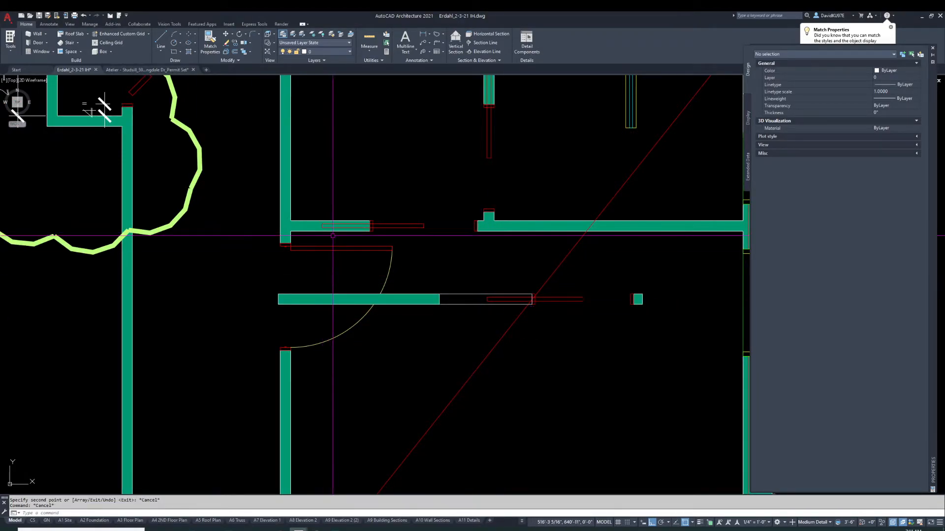
{"action": "left_click", "coordinate": [473, 295]}
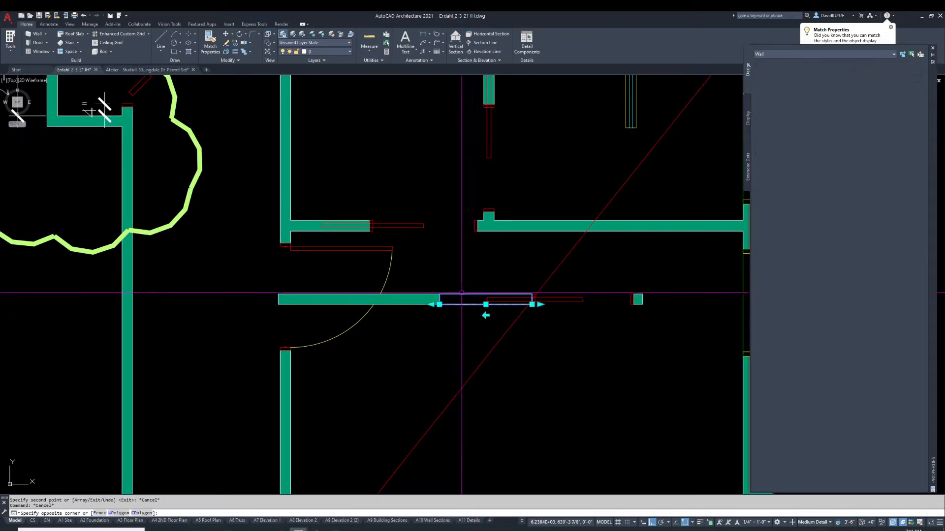
{"action": "left_click", "coordinate": [532, 346]}
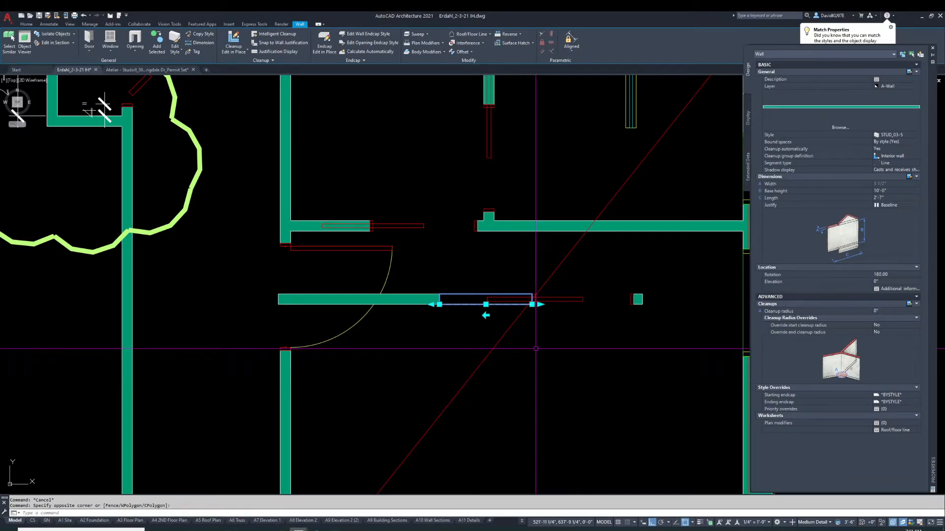
{"action": "key", "text": "Escape"}
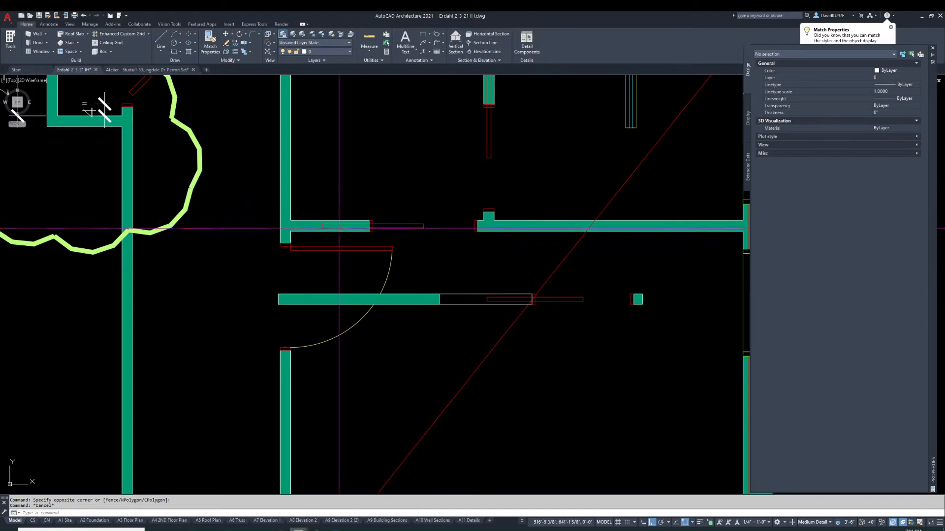
{"action": "key", "text": "Escape"}
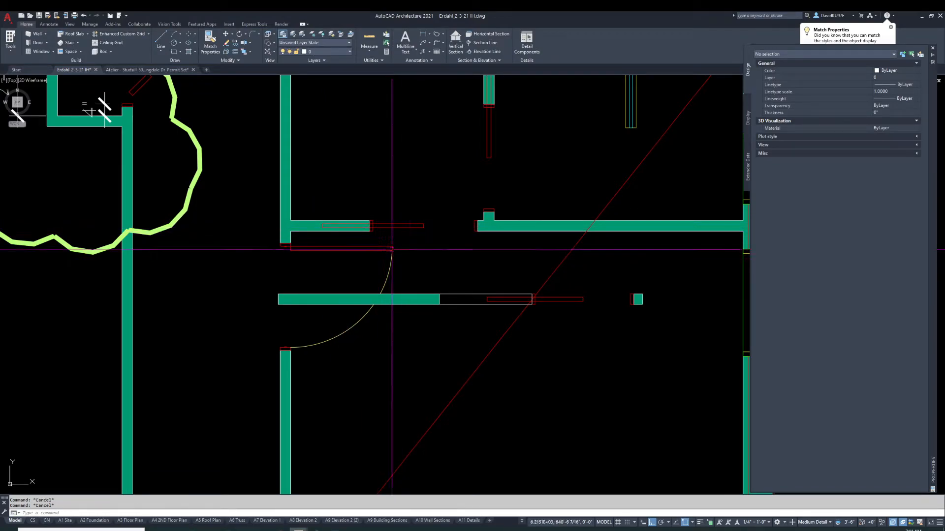
{"action": "left_click", "coordinate": [303, 227]}
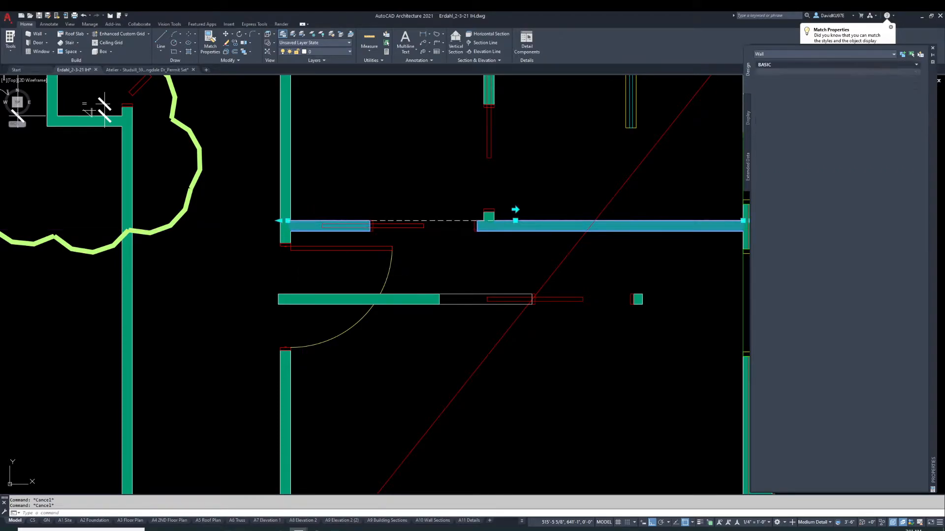
{"action": "left_click", "coordinate": [288, 221]}
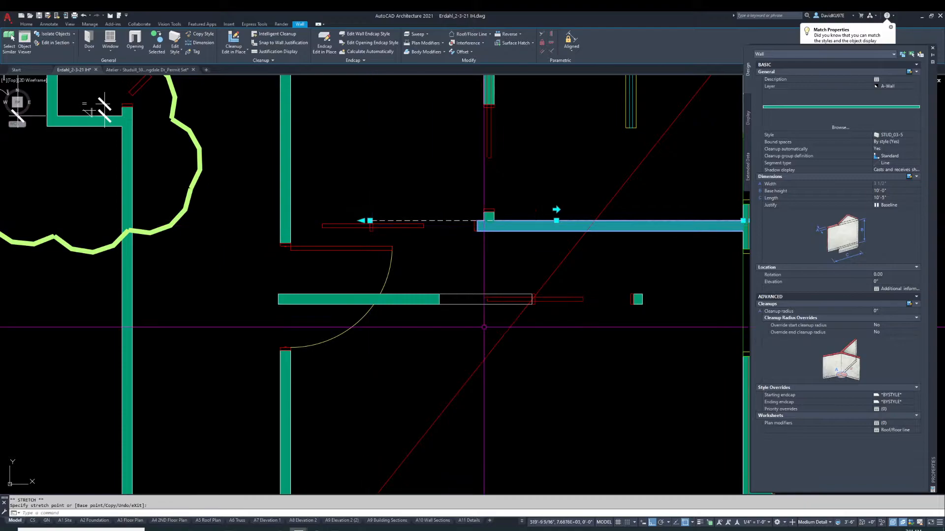
{"action": "key", "text": "Escape"}
{"action": "type", "text": "m"}
{"action": "key", "text": "Return"}
{"action": "key", "text": "Escape"}
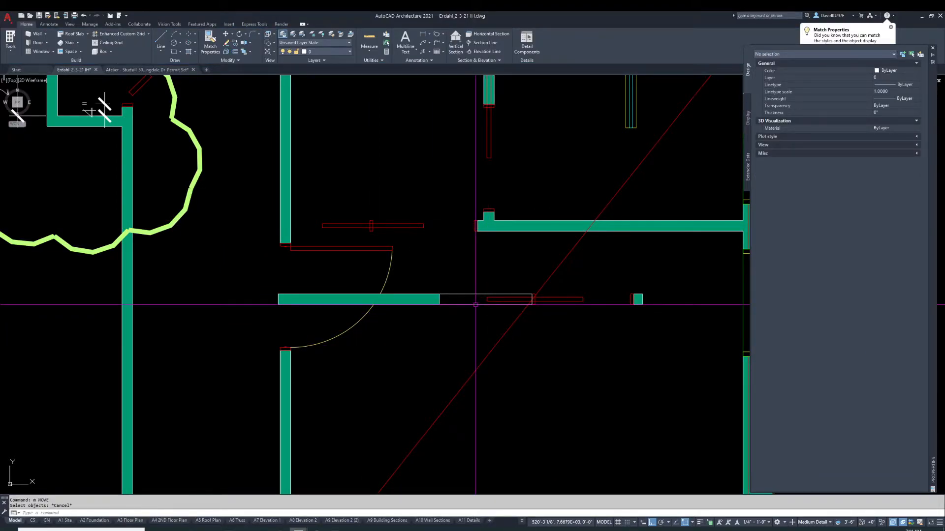
Add a Plan display override to the wall segment left of the sliding door and turn off its Hatch 1 (Stud) component
{"action": "left_click", "coordinate": [475, 305]}
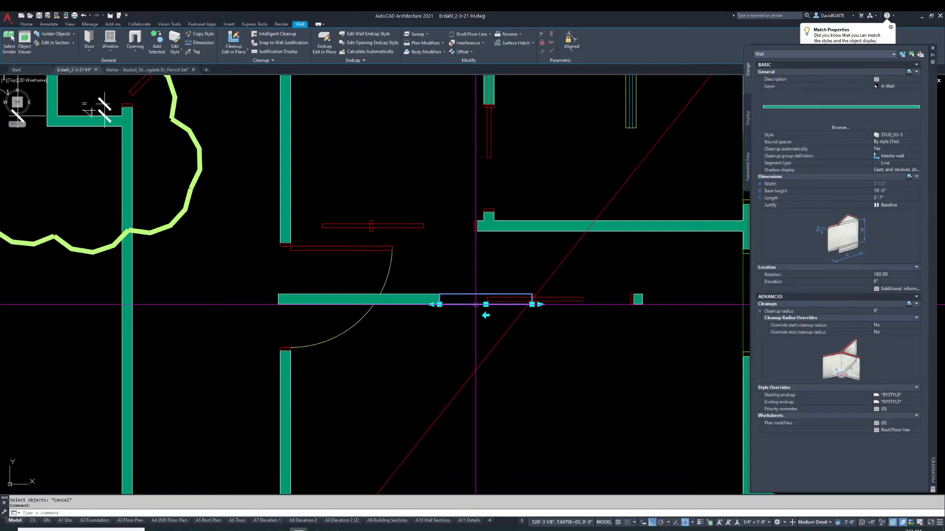
{"action": "key", "text": "Escape"}
{"action": "left_click", "coordinate": [428, 294]}
{"action": "right_click", "coordinate": [428, 294]}
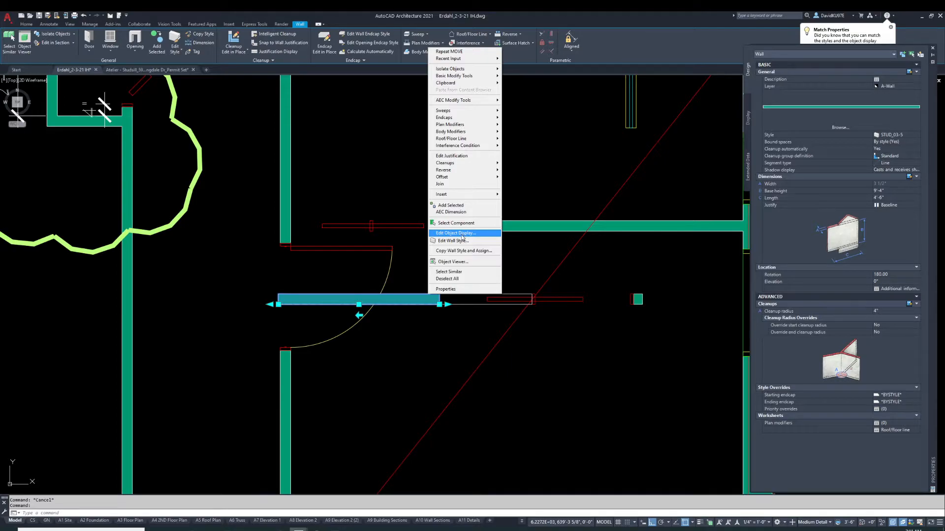
{"action": "left_click", "coordinate": [463, 234]}
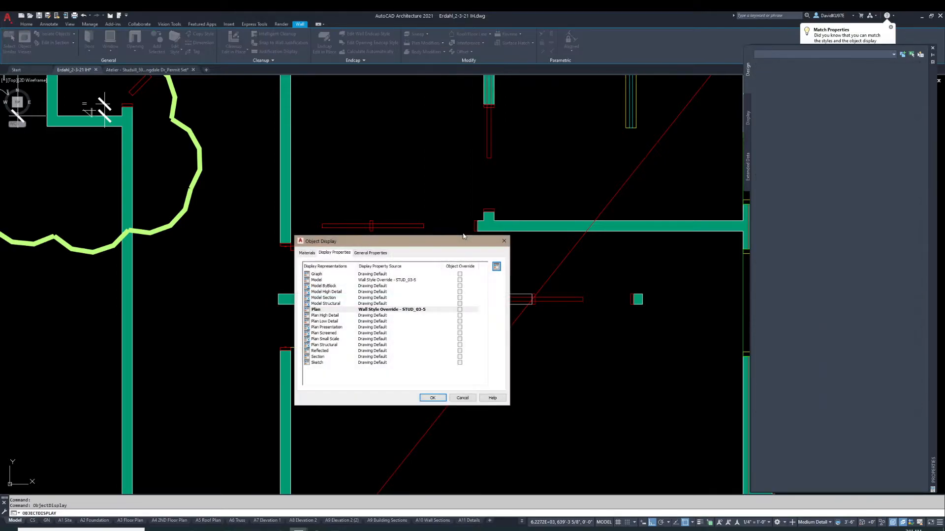
{"action": "left_click", "coordinate": [460, 310]}
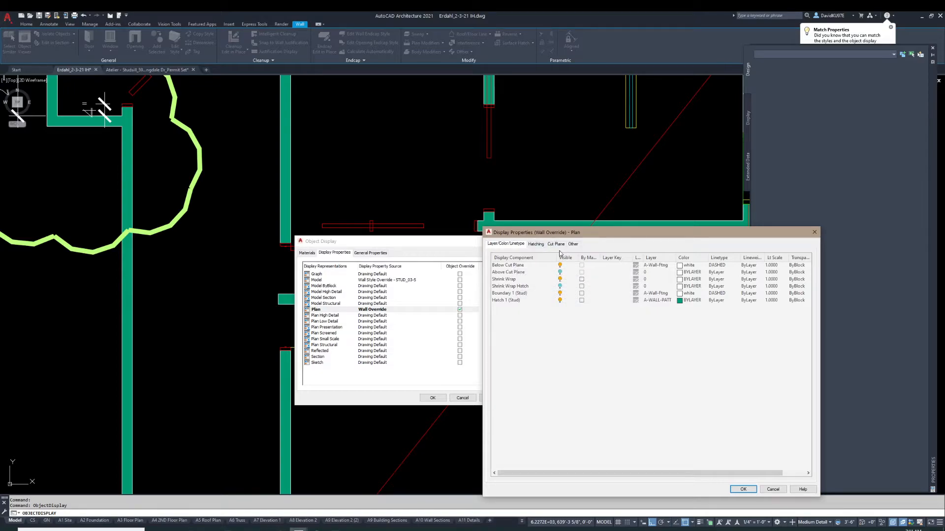
{"action": "left_click", "coordinate": [560, 301]}
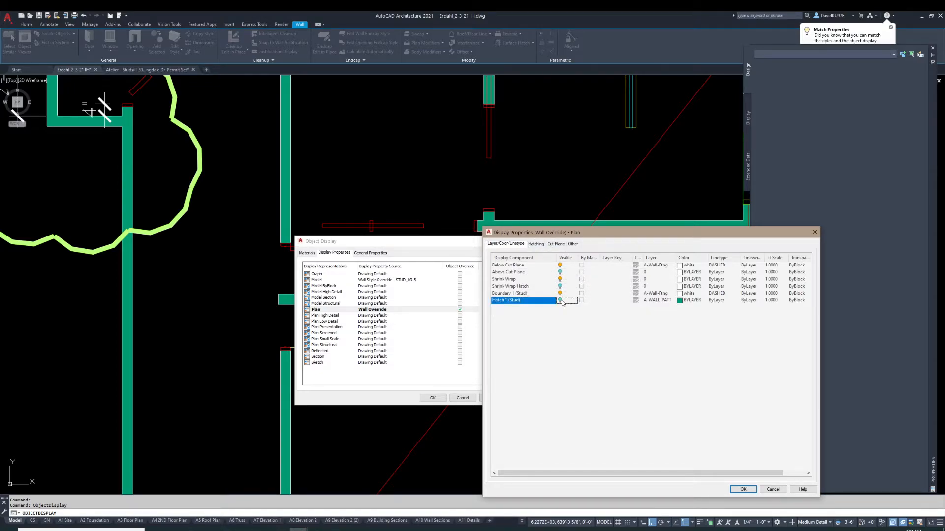
{"action": "left_click", "coordinate": [747, 490]}
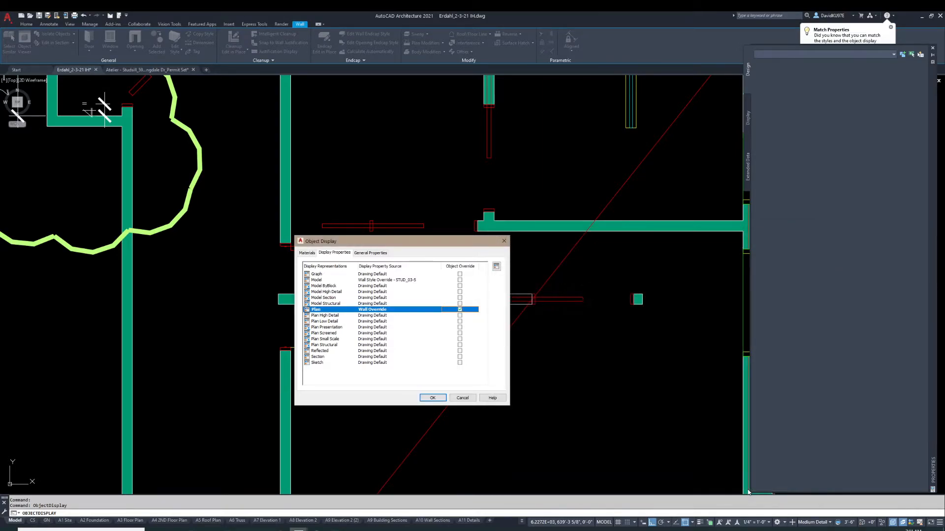
{"action": "left_click", "coordinate": [433, 398]}
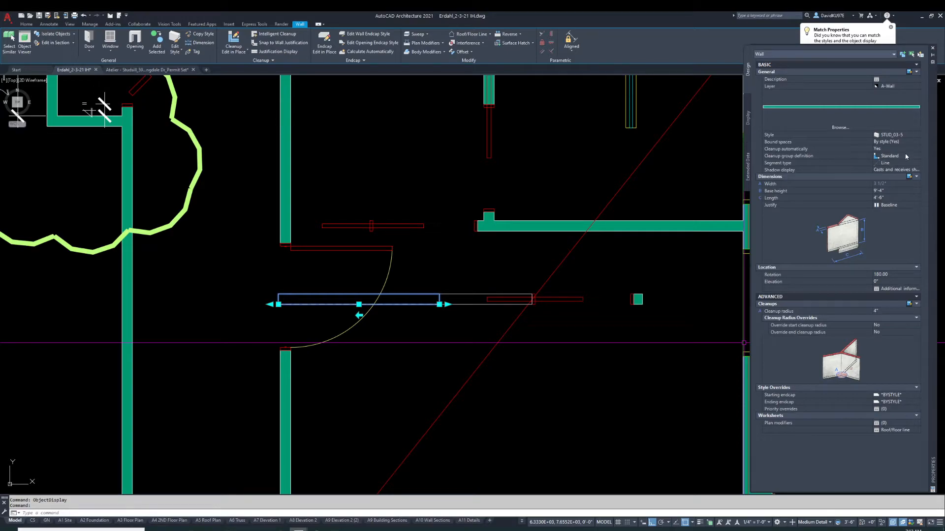
Set the same wall segment's cleanup group definition to Intwall
{"action": "left_click", "coordinate": [903, 157]}
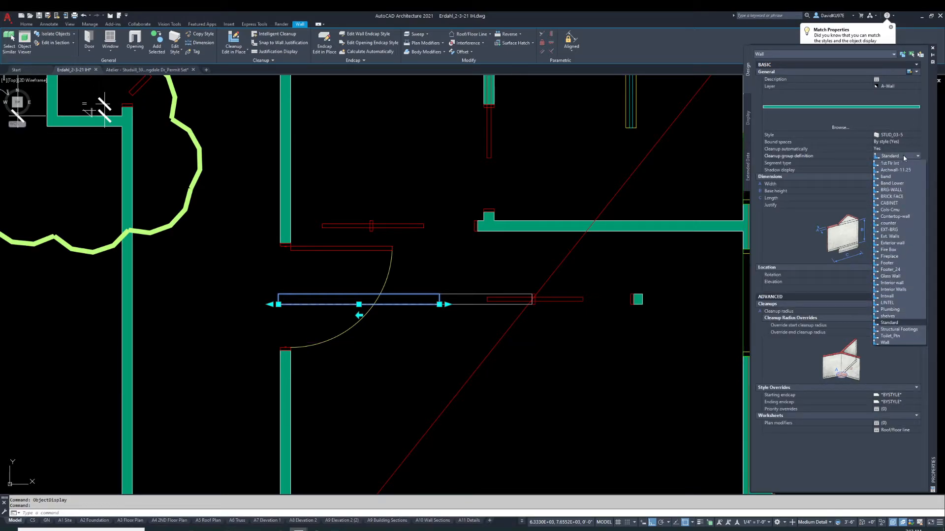
{"action": "left_click", "coordinate": [894, 297]}
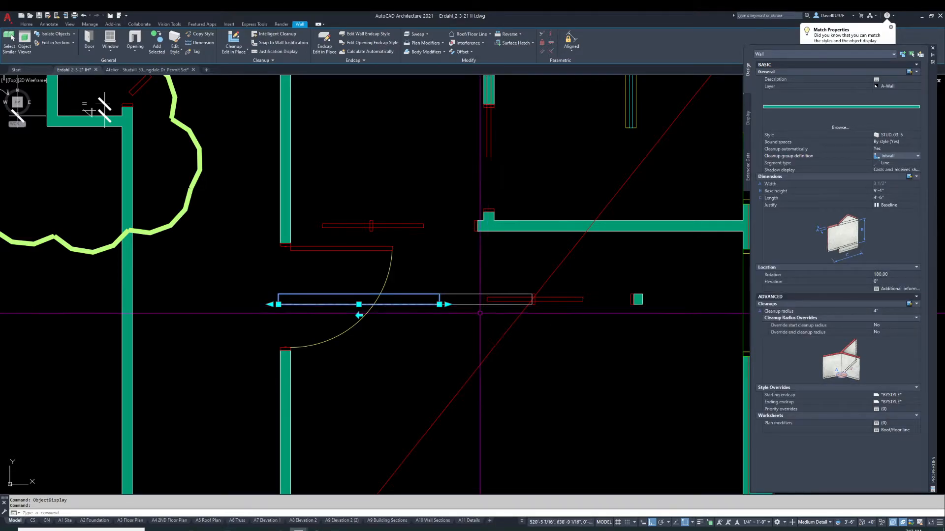
{"action": "type", "text": "n"}
{"action": "key", "text": "Return"}
{"action": "key", "text": "Escape"}
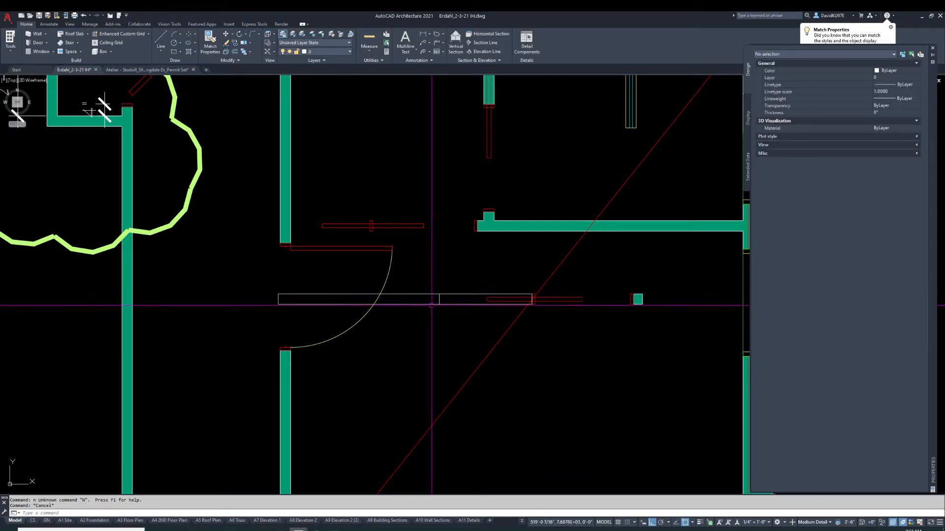
Move the hatch-less wall segment up into the upper pocket door opening
{"action": "key", "text": "Return"}
{"action": "left_click", "coordinate": [439, 295]}
{"action": "left_click", "coordinate": [373, 211]}
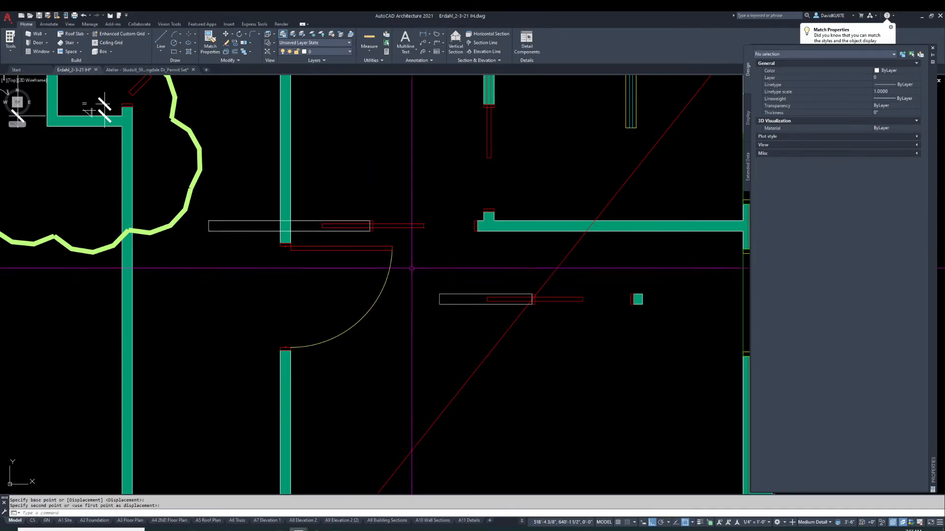
Stretch the moved wall's left end to the face of the vertical wall and shorten its right end into the opening
{"action": "left_click", "coordinate": [290, 231]}
{"action": "left_click", "coordinate": [209, 231]}
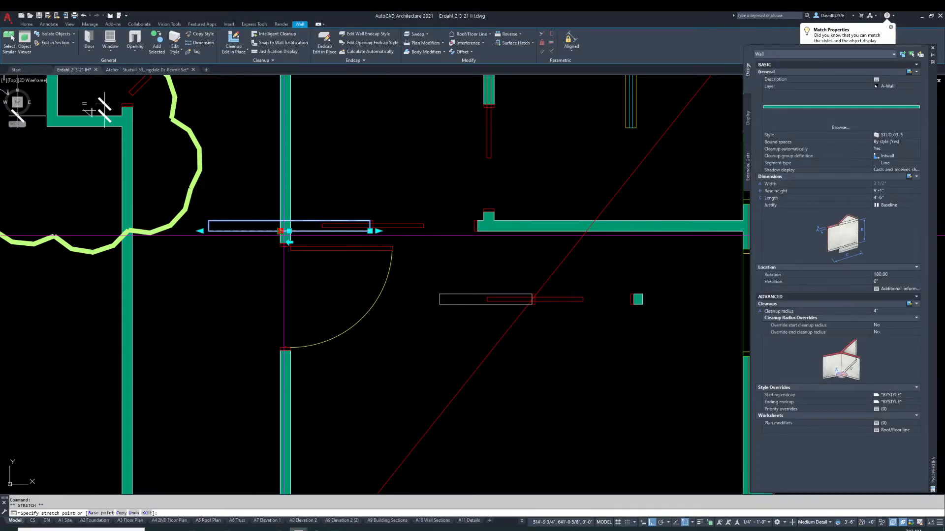
{"action": "left_click", "coordinate": [289, 230]}
{"action": "scroll", "coordinate": [295, 229], "scroll_direction": "up", "scroll_amount": 6}
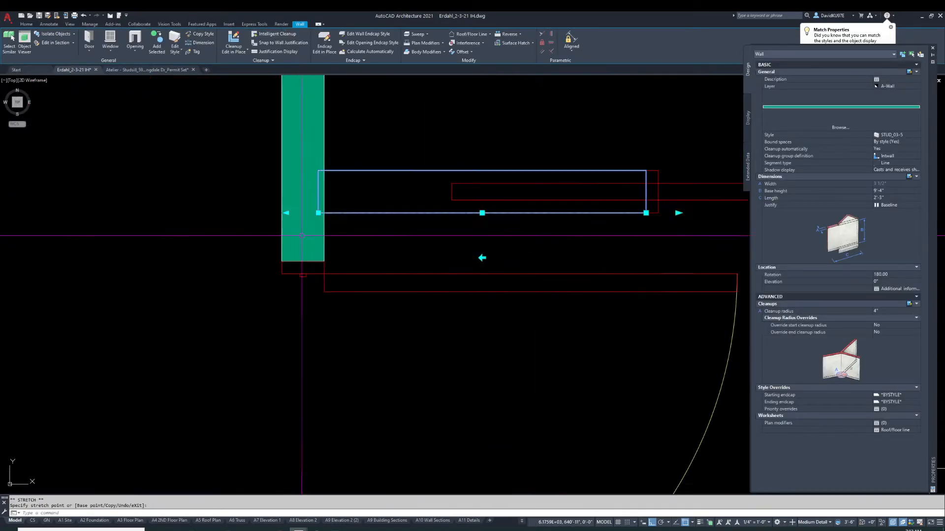
{"action": "left_click", "coordinate": [318, 213]}
{"action": "left_click", "coordinate": [324, 213]}
{"action": "scroll", "coordinate": [434, 248], "scroll_direction": "down", "scroll_amount": 2}
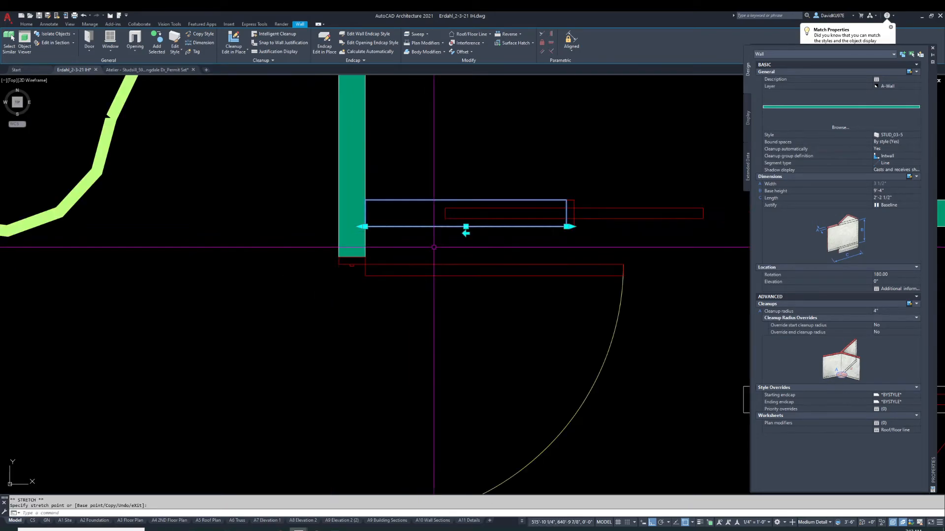
{"action": "middle_click_drag", "start_coordinate": [592, 216], "coordinate": [520, 219]}
{"action": "key", "text": "Escape"}
{"action": "scroll", "coordinate": [524, 229], "scroll_direction": "down", "scroll_amount": 3}
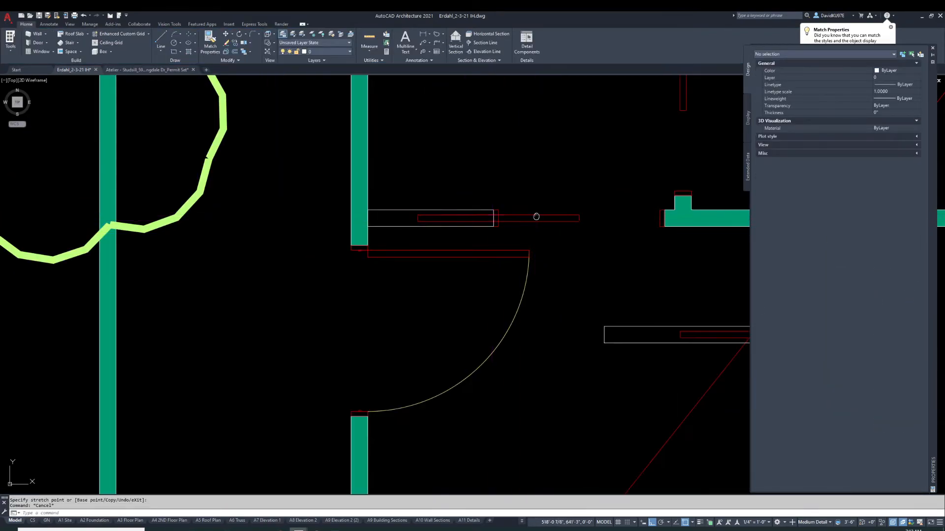
Select the pocket door and undo its last property change
{"action": "left_click", "coordinate": [523, 232]}
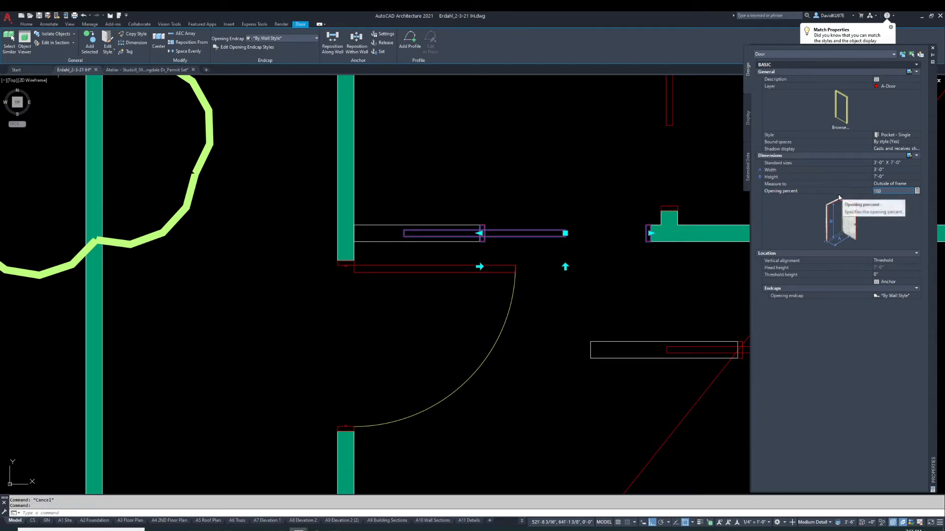
{"action": "key", "text": "Escape"}
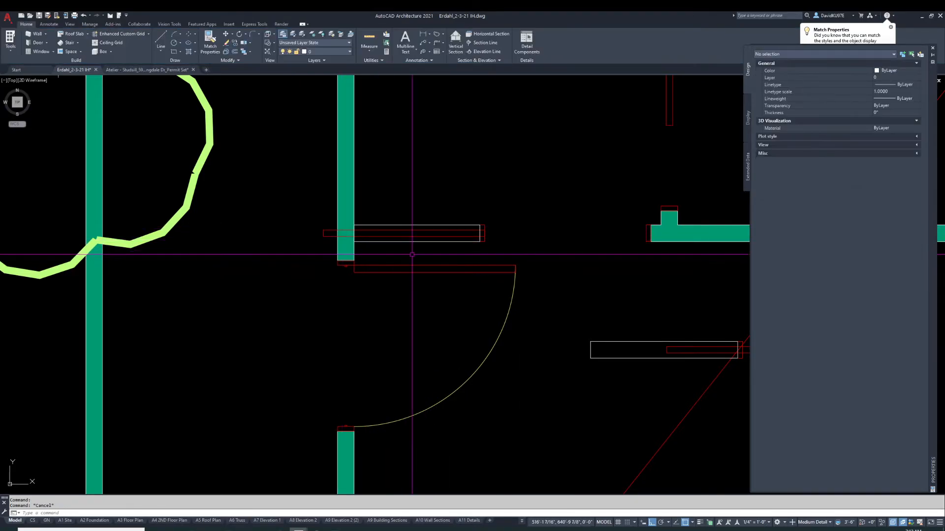
{"action": "key", "text": "ctrl+z"}
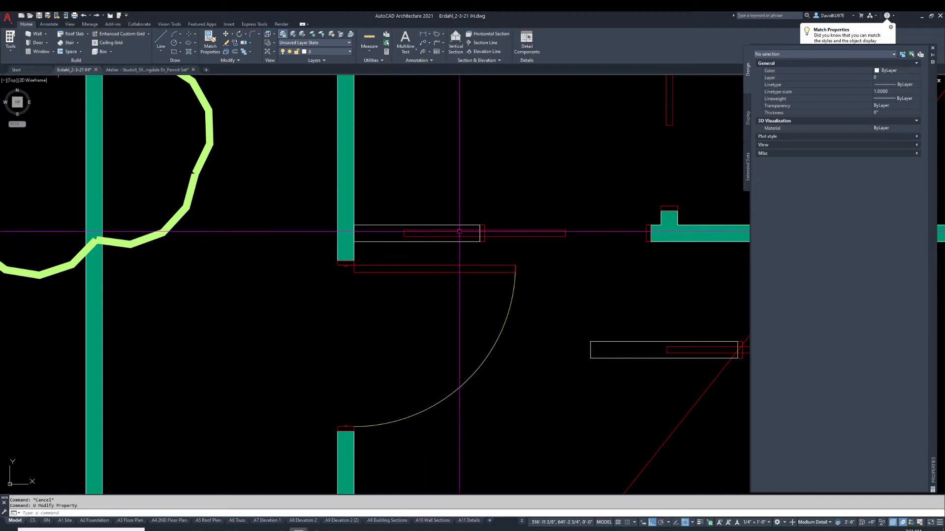
Set the pocket door's width to 2'-8"
{"action": "left_click", "coordinate": [459, 233]}
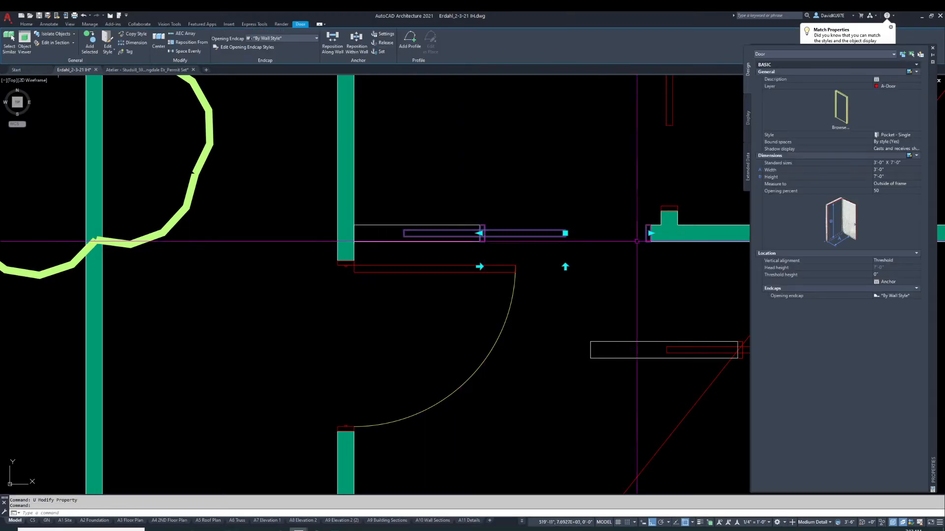
{"action": "left_click", "coordinate": [892, 169]}
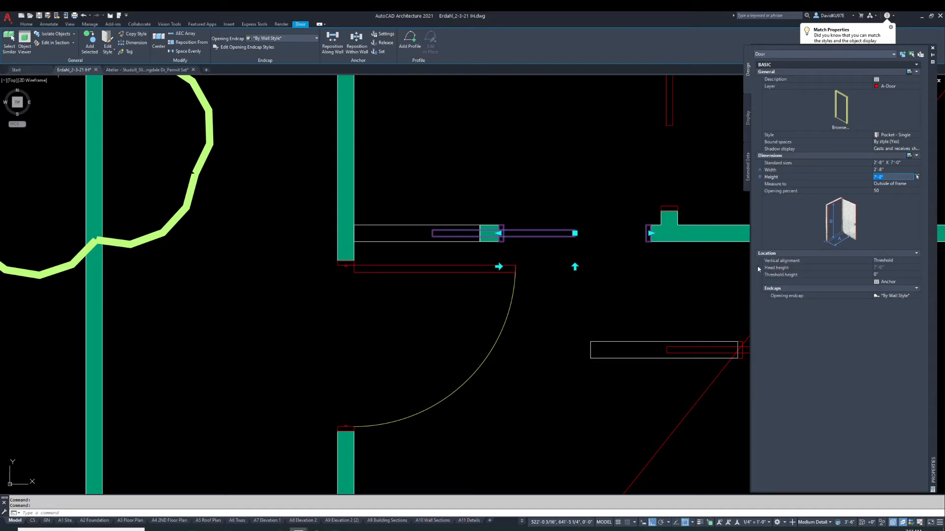
{"action": "key", "text": "Escape"}
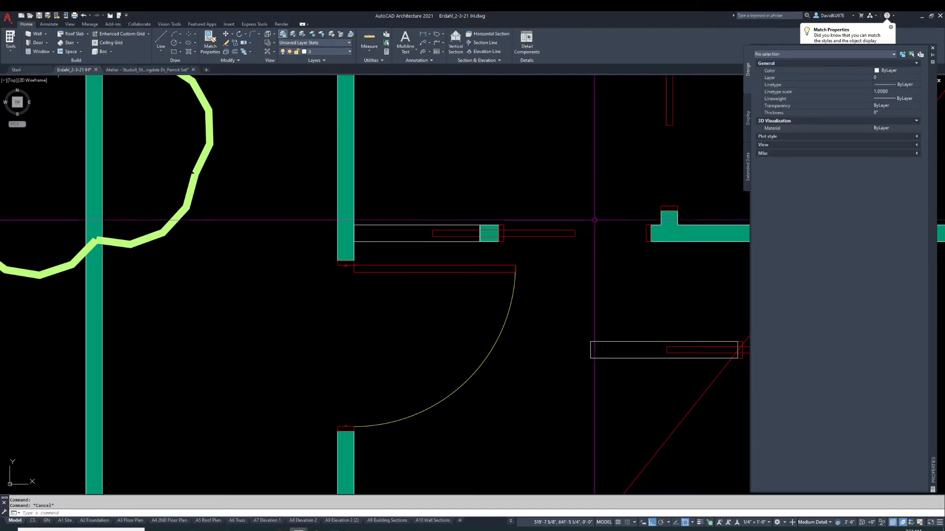
Set the pocket door's height to 8'
{"action": "left_click", "coordinate": [529, 235]}
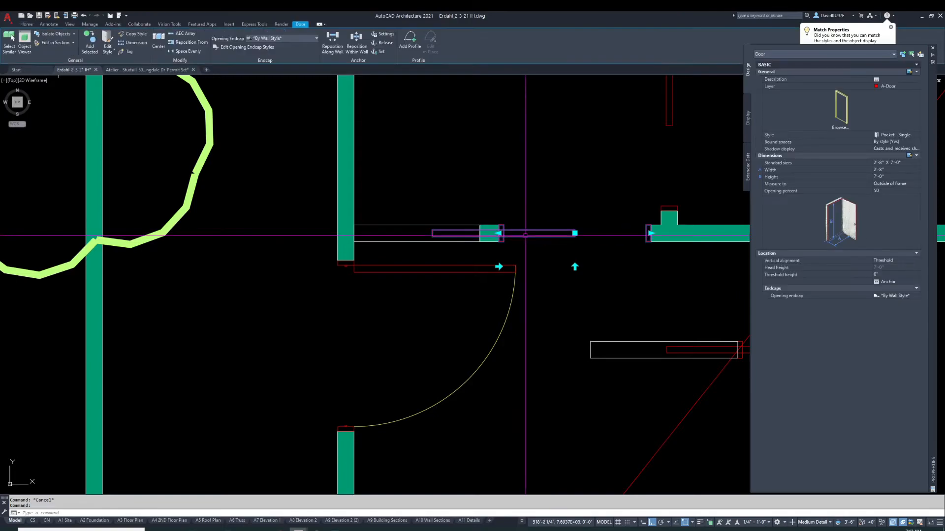
{"action": "scroll", "coordinate": [530, 235], "scroll_direction": "down", "scroll_amount": 5}
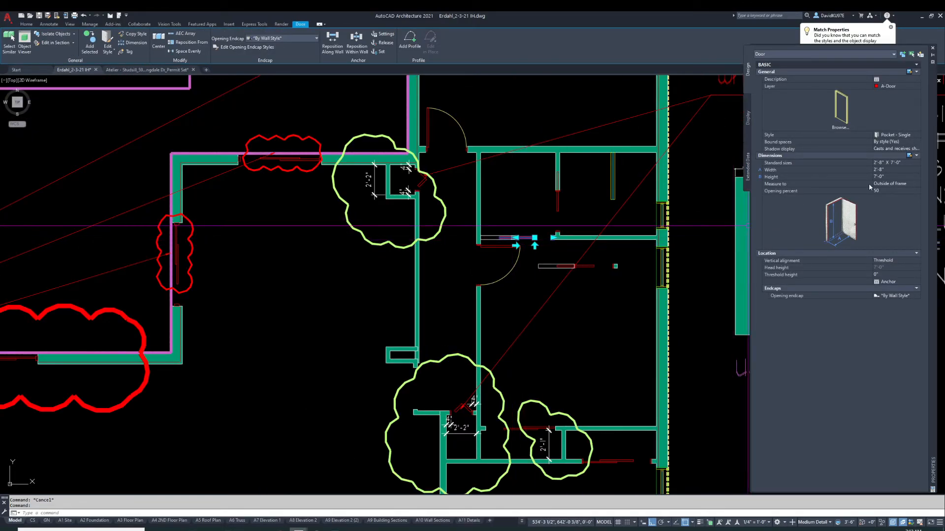
{"action": "left_click", "coordinate": [887, 176]}
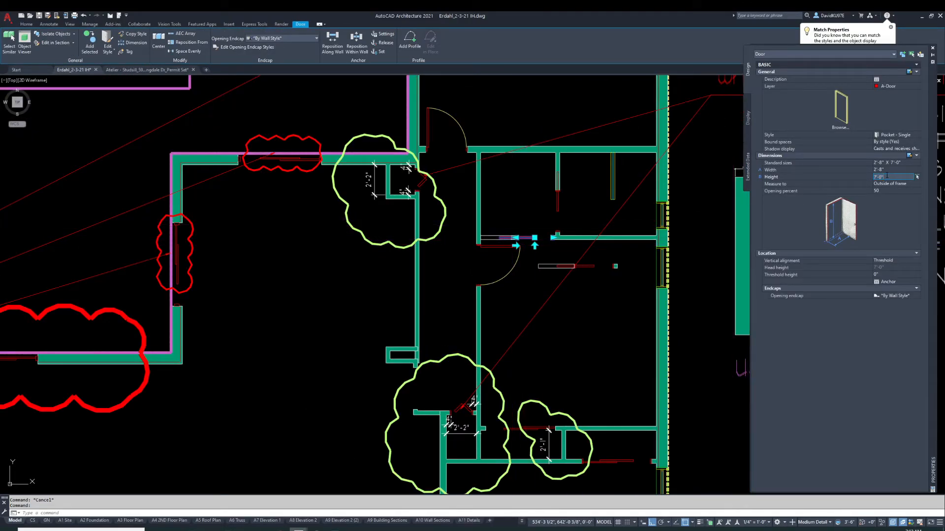
{"action": "type", "text": "8'"}
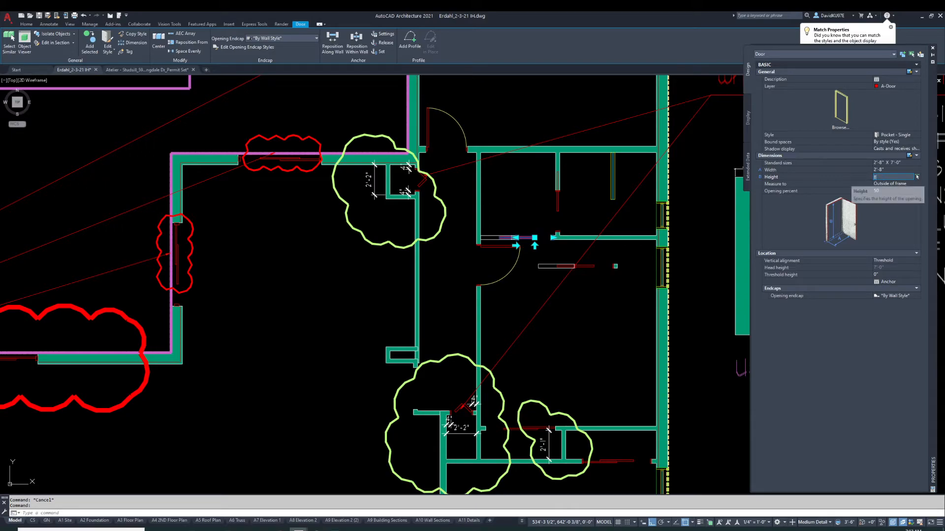
{"action": "key", "text": "Return"}
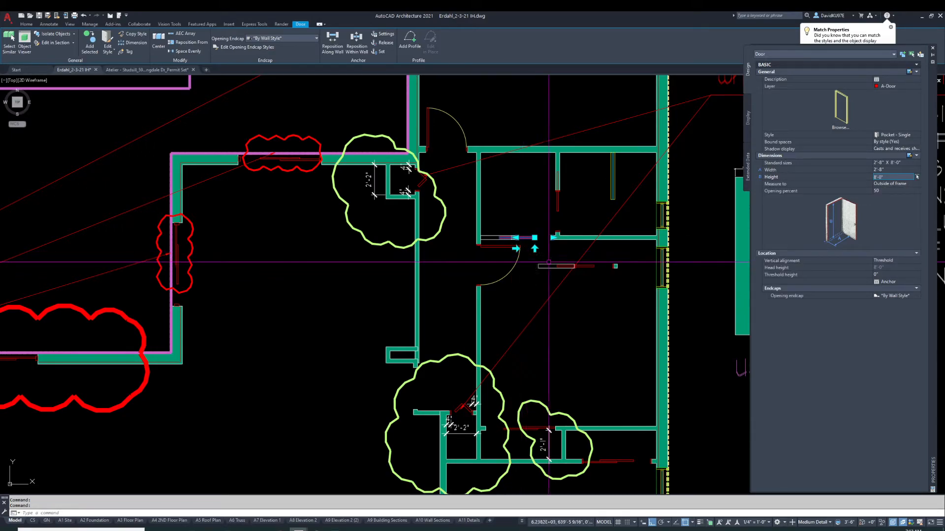
Inspect the properties of the neighbouring pocket door and the double sliding door in the plan
{"action": "scroll", "coordinate": [541, 242], "scroll_direction": "down", "scroll_amount": 3}
{"action": "scroll", "coordinate": [541, 242], "scroll_direction": "up", "scroll_amount": 5}
{"action": "scroll", "coordinate": [546, 266], "scroll_direction": "down", "scroll_amount": 2}
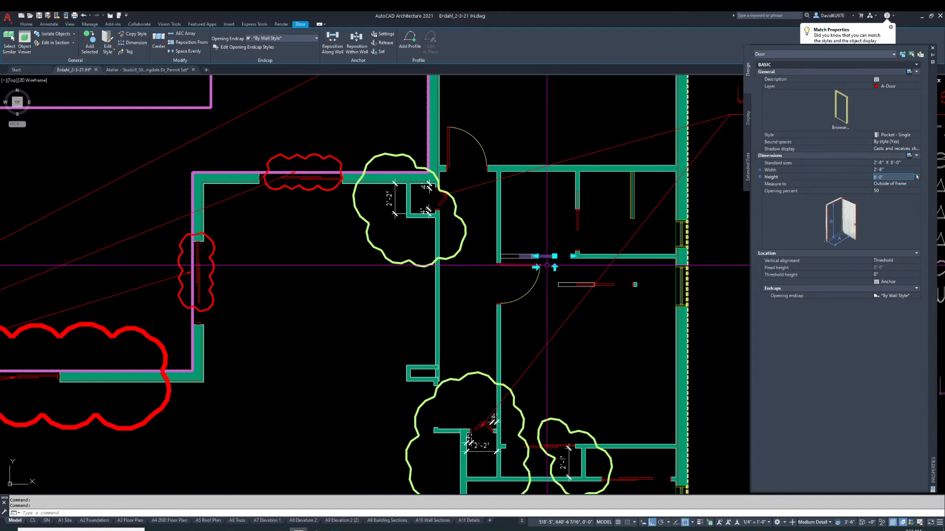
{"action": "scroll", "coordinate": [581, 246], "scroll_direction": "up", "scroll_amount": 2}
{"action": "key", "text": "Escape"}
{"action": "left_click", "coordinate": [575, 205]}
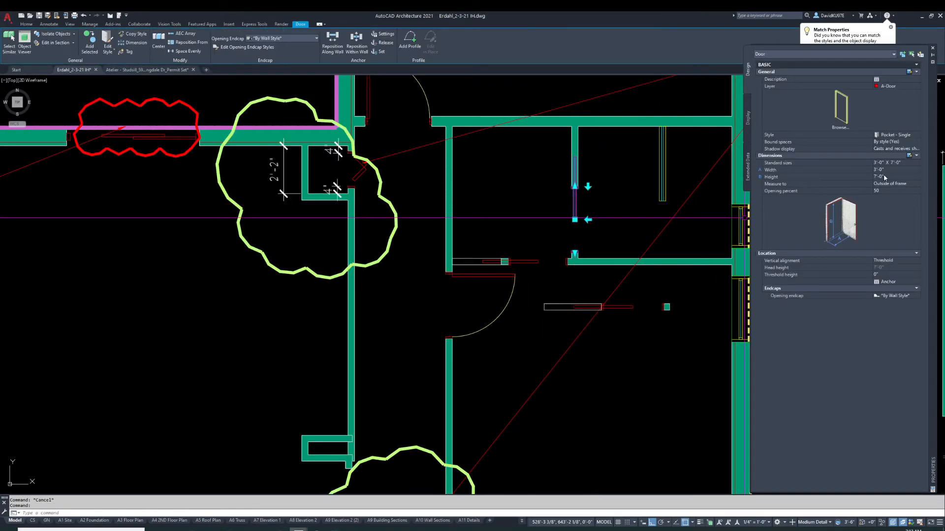
{"action": "scroll", "coordinate": [443, 246], "scroll_direction": "down", "scroll_amount": 3}
{"action": "scroll", "coordinate": [398, 217], "scroll_direction": "up", "scroll_amount": 4}
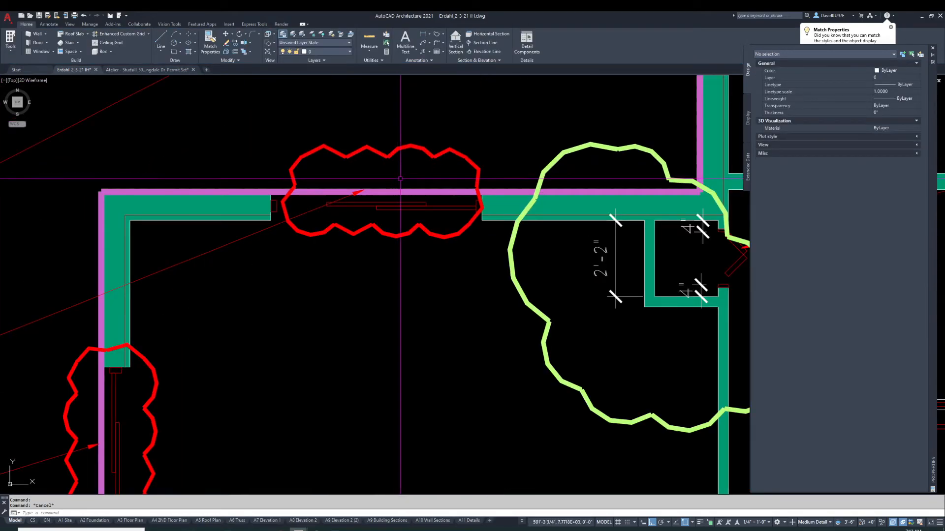
{"action": "left_click", "coordinate": [398, 217]}
{"action": "scroll", "coordinate": [241, 357], "scroll_direction": "down", "scroll_amount": 4}
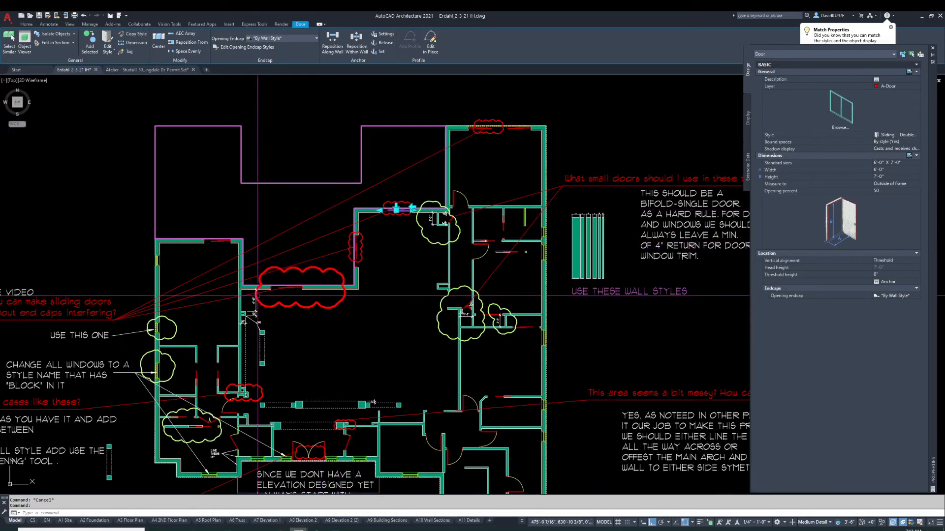
{"action": "key", "text": "Escape"}
{"action": "scroll", "coordinate": [563, 263], "scroll_direction": "up", "scroll_amount": 6}
Select the picture window on the exterior wall and set its head height to 8'
{"action": "left_click", "coordinate": [542, 249]}
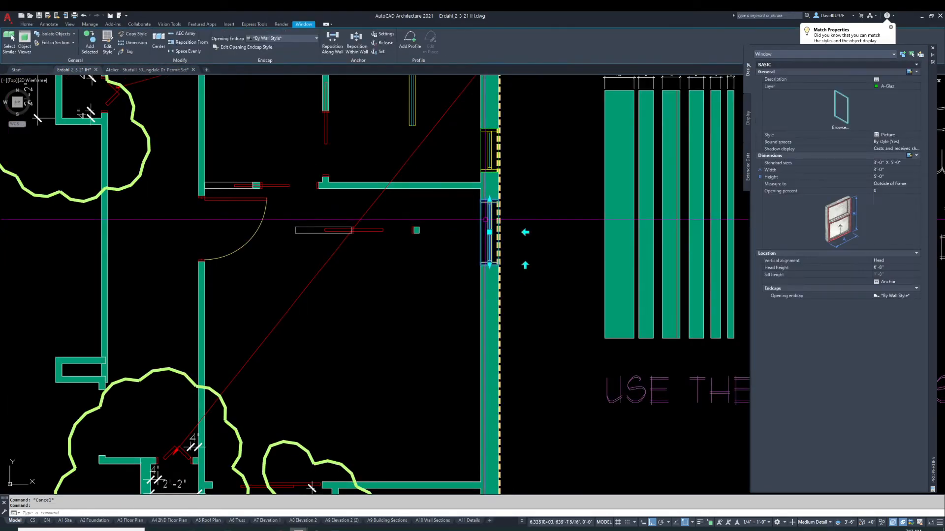
{"action": "left_click", "coordinate": [884, 269]}
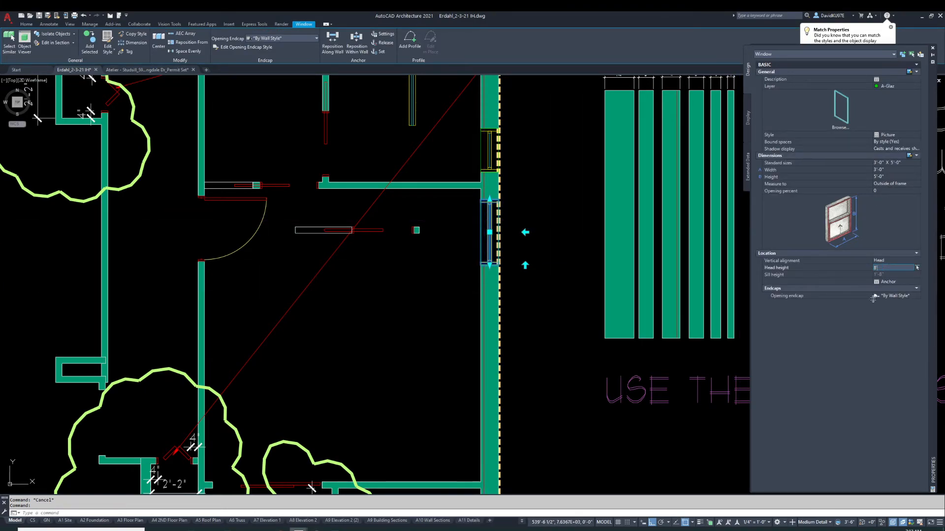
{"action": "type", "text": "8'"}
{"action": "key", "text": "Return"}
{"action": "scroll", "coordinate": [519, 229], "scroll_direction": "down", "scroll_amount": 8}
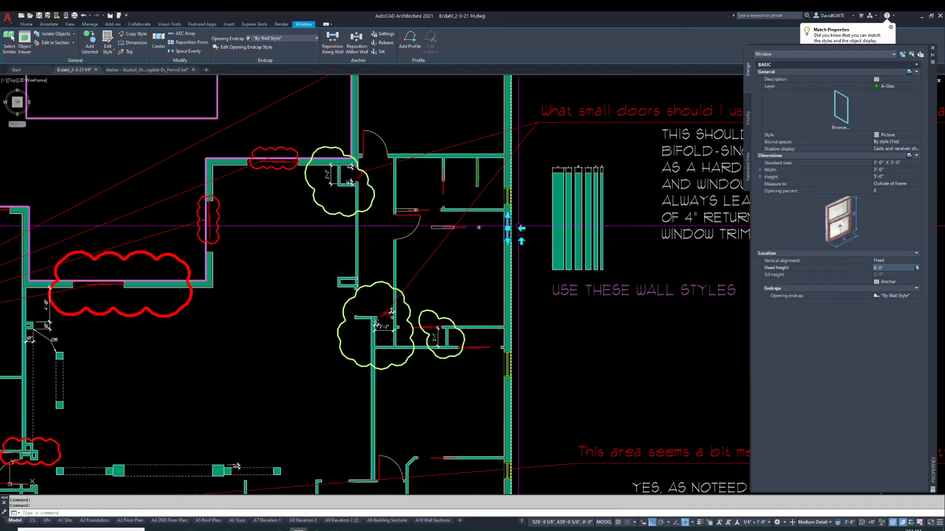
{"action": "scroll", "coordinate": [519, 230], "scroll_direction": "up", "scroll_amount": 8}
{"action": "scroll", "coordinate": [512, 222], "scroll_direction": "down", "scroll_amount": 4}
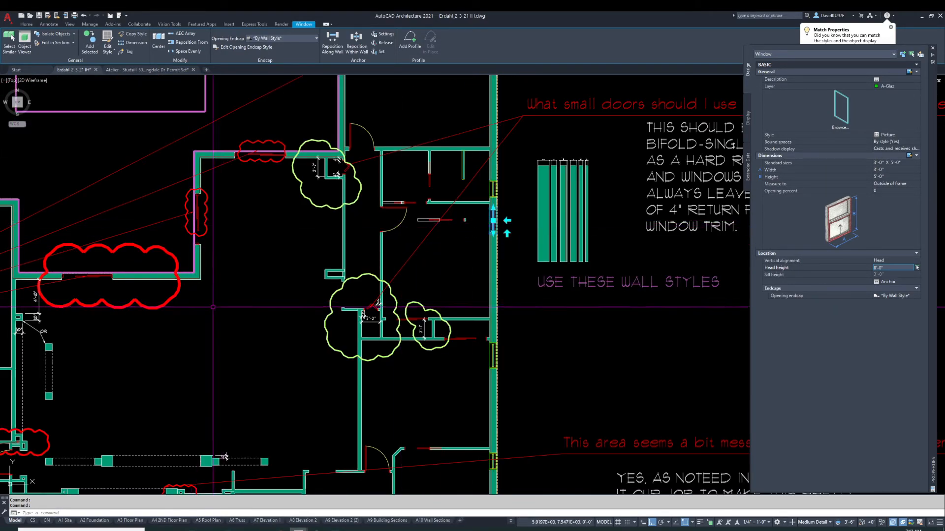
{"action": "scroll", "coordinate": [495, 219], "scroll_direction": "up", "scroll_amount": 3}
{"action": "key", "text": "Escape"}
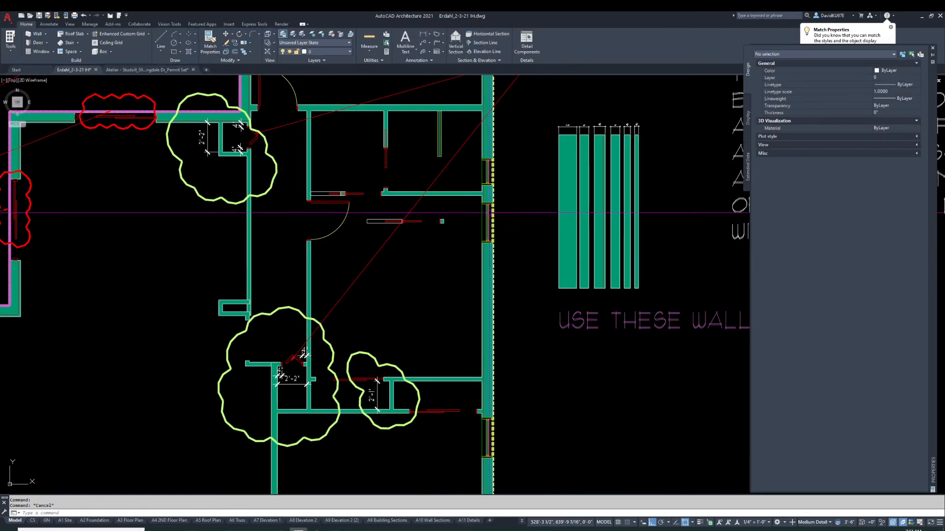
Select the smaller picture window below it and set its head height to 8'
{"action": "middle_click_drag", "start_coordinate": [495, 219], "coordinate": [613, 266]}
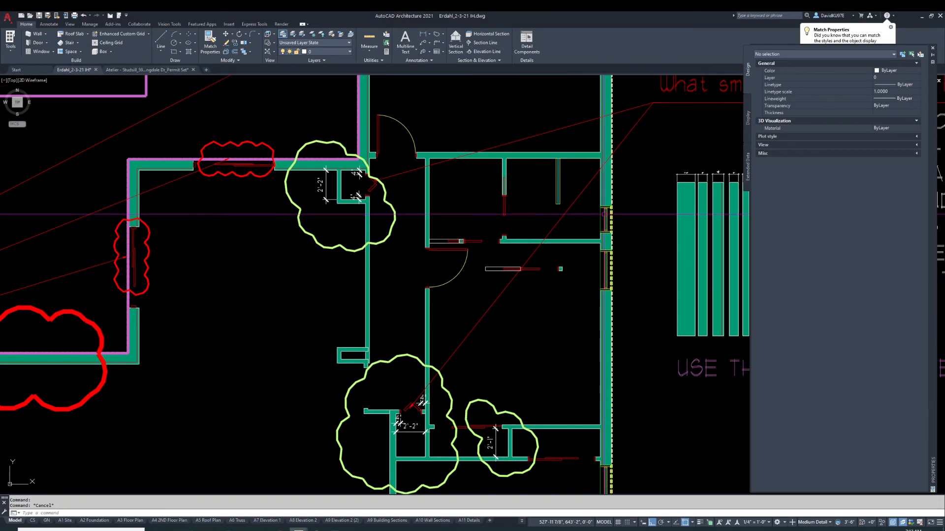
{"action": "scroll", "coordinate": [610, 221], "scroll_direction": "up", "scroll_amount": 4}
{"action": "left_click", "coordinate": [606, 217]}
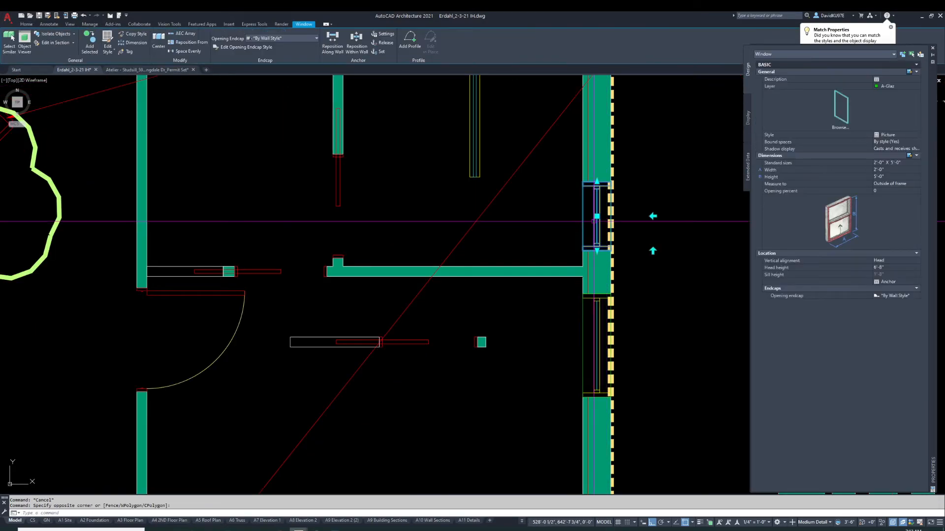
{"action": "left_click", "coordinate": [893, 267]}
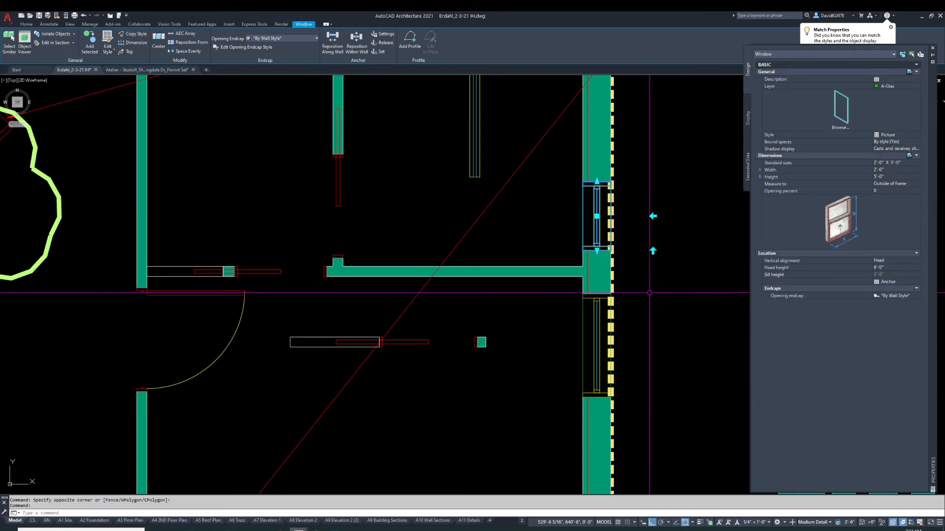
{"action": "scroll", "coordinate": [654, 270], "scroll_direction": "down", "scroll_amount": 4}
{"action": "key", "text": "Escape"}
Set the pocket door's opening percent to 100
{"action": "left_click", "coordinate": [510, 271]}
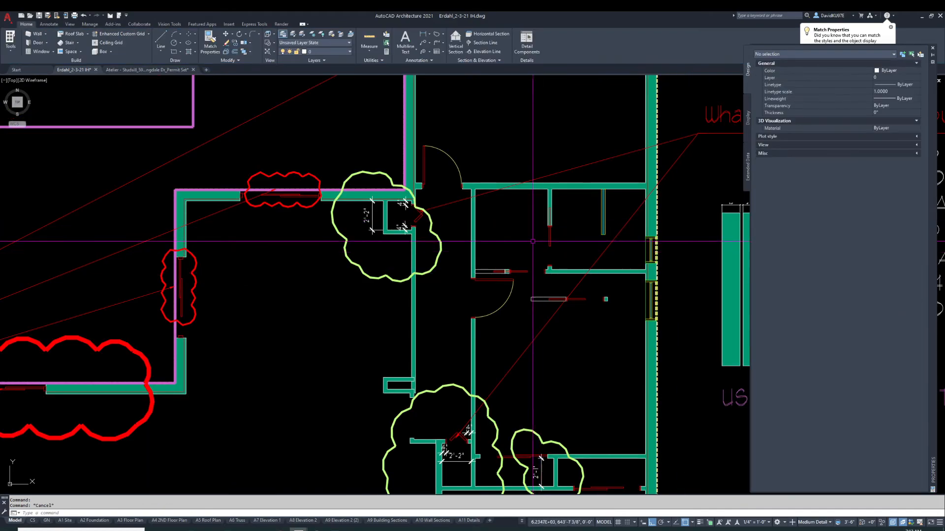
{"action": "scroll", "coordinate": [515, 278], "scroll_direction": "up", "scroll_amount": 4}
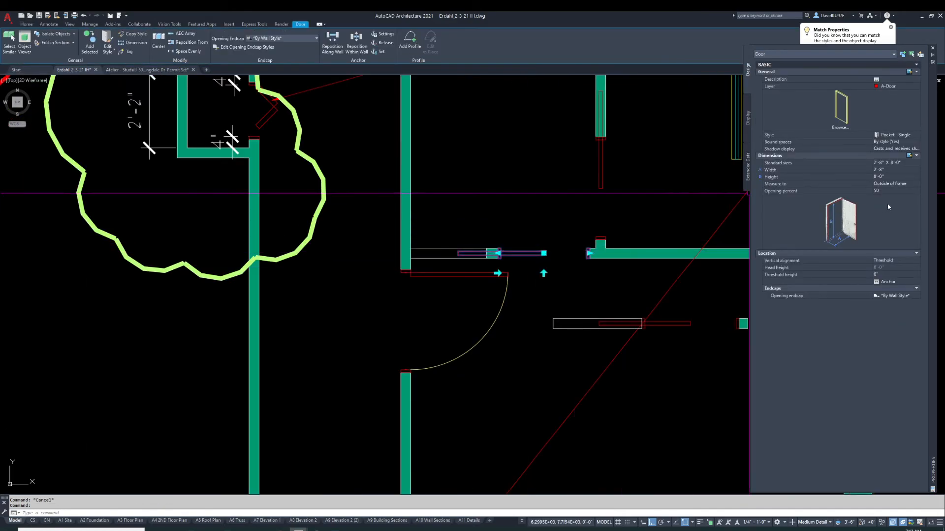
{"action": "left_click", "coordinate": [887, 192]}
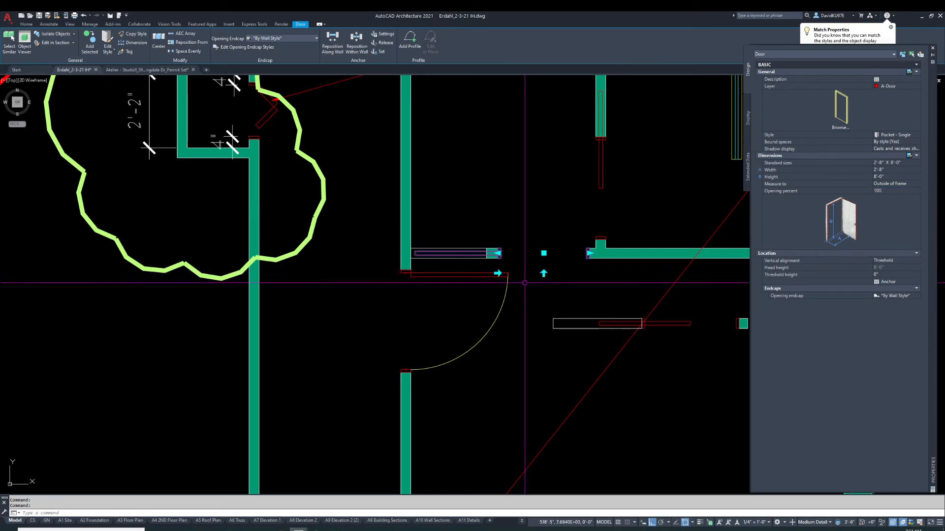
{"action": "scroll", "coordinate": [491, 261], "scroll_direction": "up", "scroll_amount": 2}
{"action": "scroll", "coordinate": [490, 259], "scroll_direction": "up", "scroll_amount": 4}
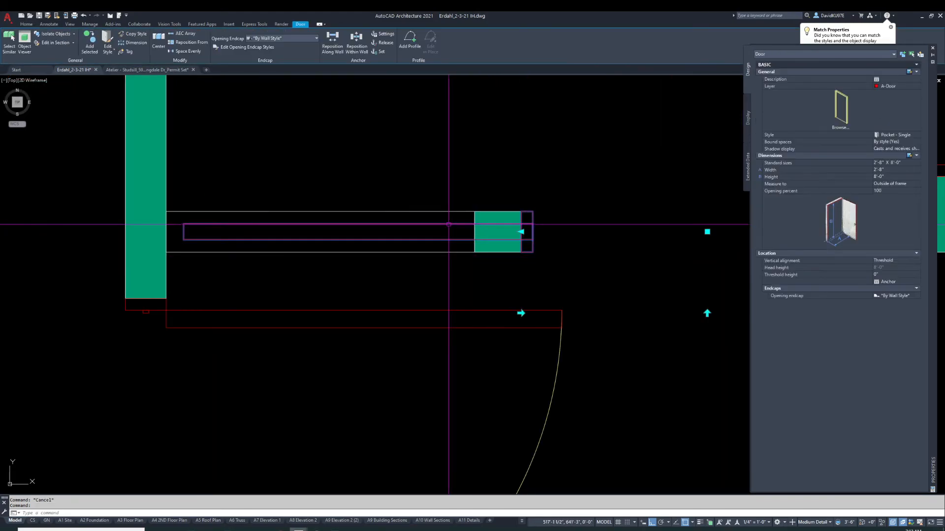
Undo the last three operations
{"action": "key", "text": "Escape"}
{"action": "scroll", "coordinate": [485, 253], "scroll_direction": "down", "scroll_amount": 4}
{"action": "type", "text": "u"}
{"action": "key", "text": "Return"}
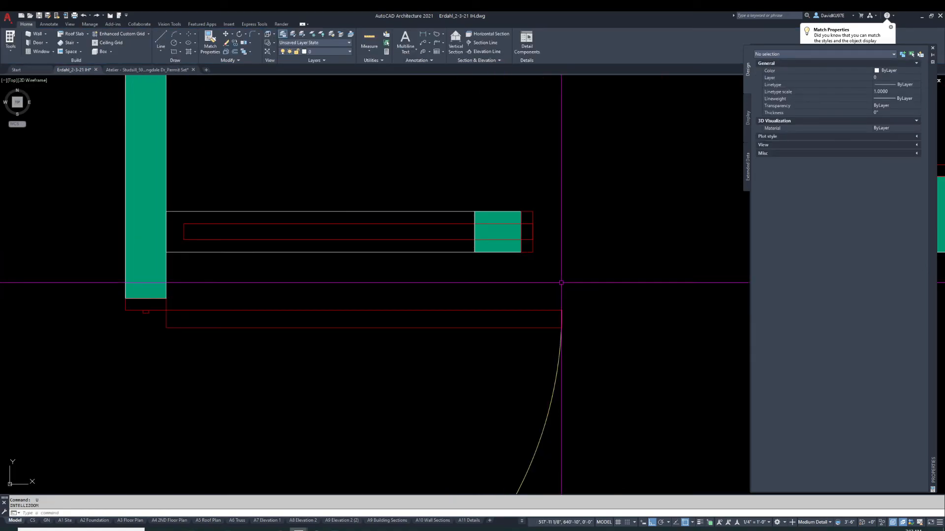
{"action": "type", "text": "u"}
{"action": "key", "text": "Return"}
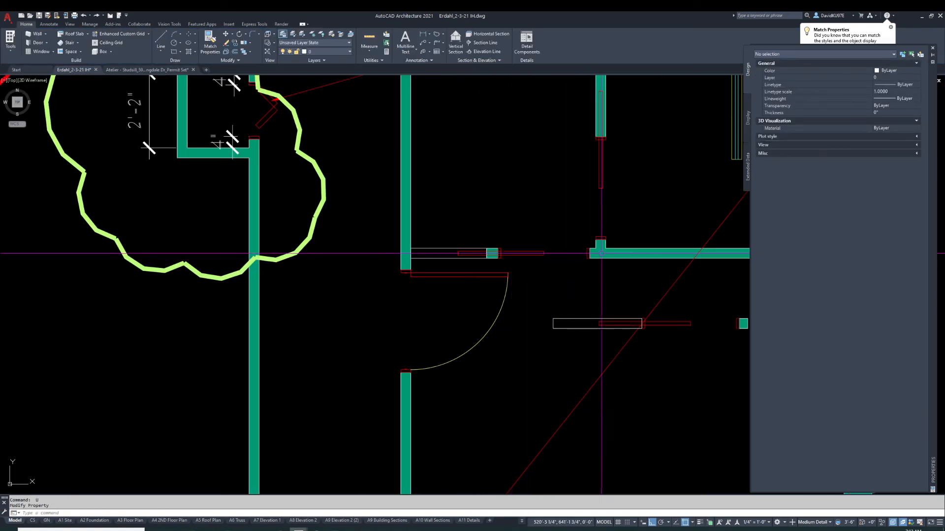
{"action": "type", "text": "u"}
{"action": "key", "text": "Return"}
{"action": "left_click", "coordinate": [573, 244]}
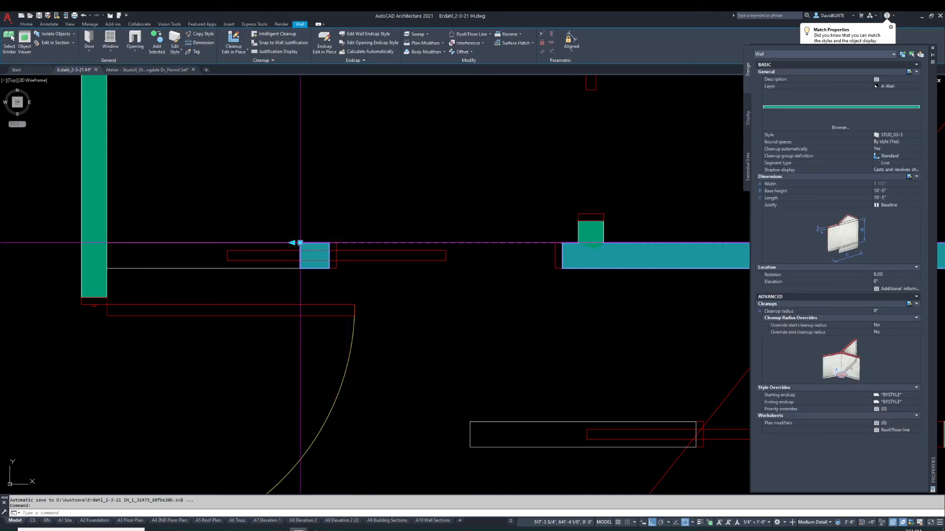
{"action": "left_click", "coordinate": [300, 242]}
{"action": "key", "text": "Escape"}
{"action": "type", "text": "m"}
{"action": "key", "text": "Return"}
{"action": "left_click", "coordinate": [299, 244]}
{"action": "left_click", "coordinate": [329, 242]}
{"action": "scroll", "coordinate": [510, 255], "scroll_direction": "down", "scroll_amount": 2}
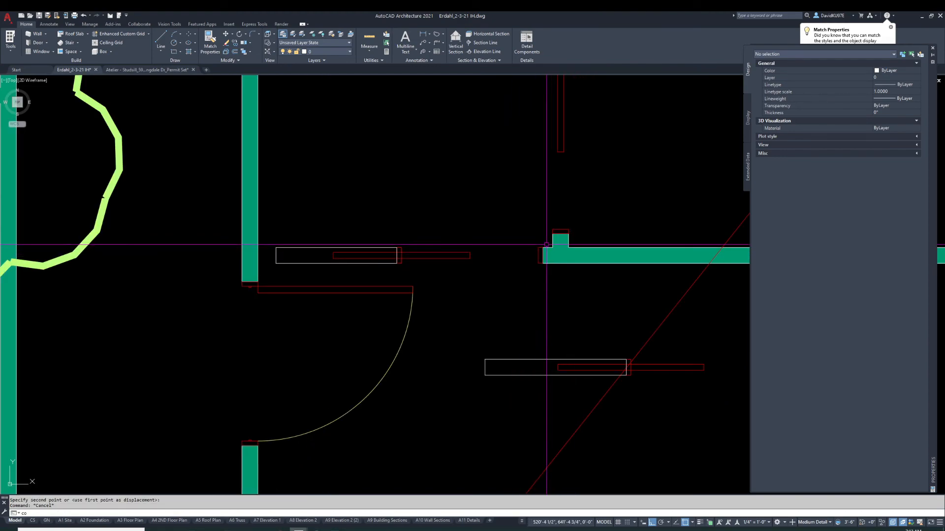
Copy the horizontal wall segment to the left across the pocket door opening
{"action": "key", "text": "Return"}
{"action": "scroll", "coordinate": [546, 244], "scroll_direction": "down", "scroll_amount": 2}
{"action": "left_click", "coordinate": [567, 252]}
{"action": "key", "text": "Return"}
{"action": "left_click", "coordinate": [703, 246]}
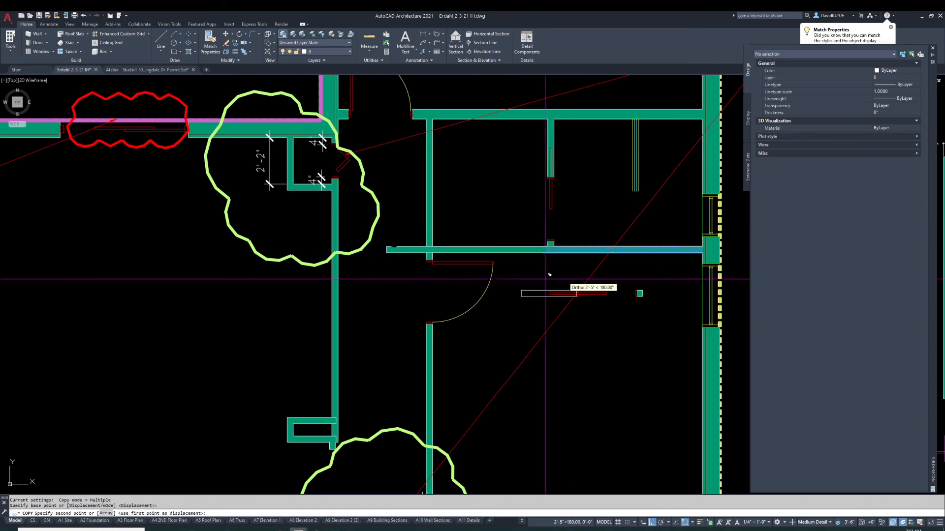
{"action": "scroll", "coordinate": [416, 249], "scroll_direction": "up", "scroll_amount": 4}
{"action": "left_click", "coordinate": [490, 245]}
{"action": "key", "text": "Escape"}
Trim the copied wall back at the pocket door opening
{"action": "type", "text": "tr"}
{"action": "key", "text": "Return"}
{"action": "left_click", "coordinate": [468, 230]}
{"action": "left_click", "coordinate": [428, 260]}
{"action": "key", "text": "Return"}
{"action": "left_click", "coordinate": [422, 259]}
{"action": "left_click", "coordinate": [421, 256]}
{"action": "key", "text": "Escape"}
{"action": "scroll", "coordinate": [421, 256], "scroll_direction": "down", "scroll_amount": 5}
{"action": "scroll", "coordinate": [461, 279], "scroll_direction": "up", "scroll_amount": 3}
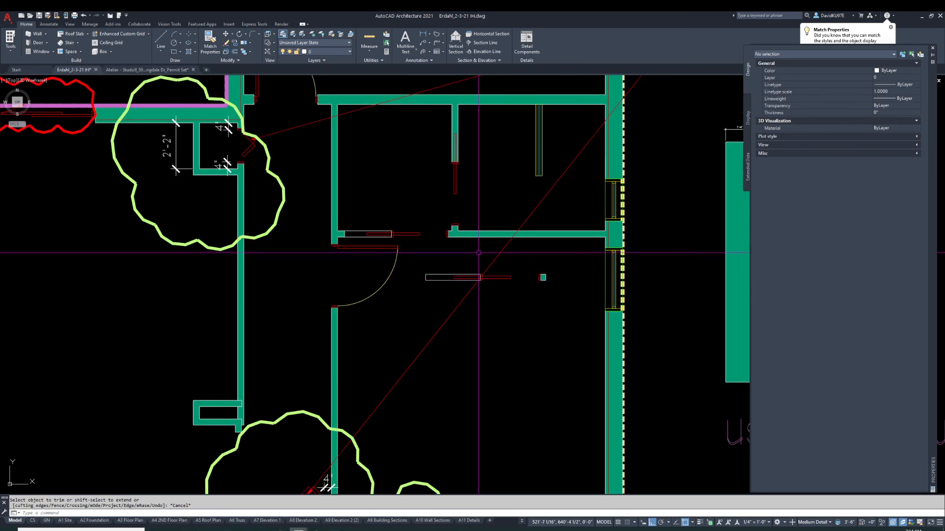
{"action": "scroll", "coordinate": [542, 273], "scroll_direction": "down", "scroll_amount": 4}
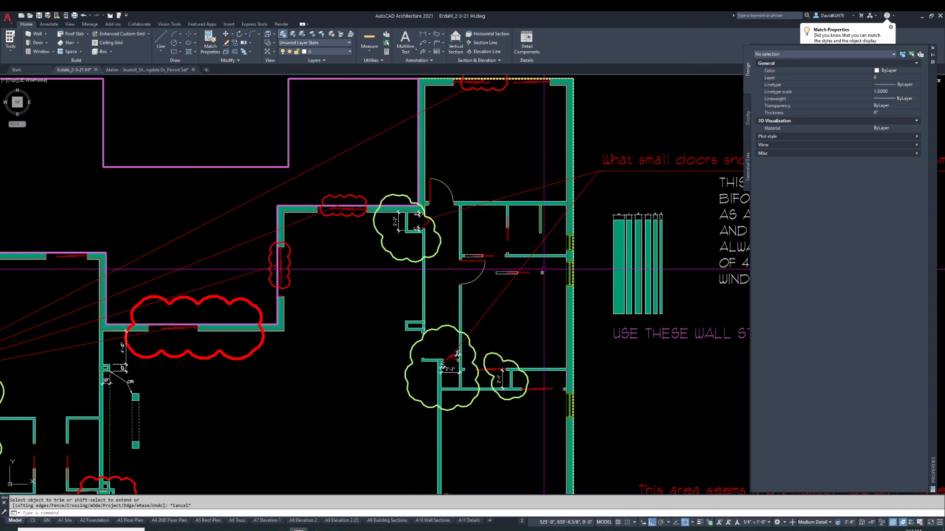
{"action": "scroll", "coordinate": [542, 271], "scroll_direction": "down", "scroll_amount": 3}
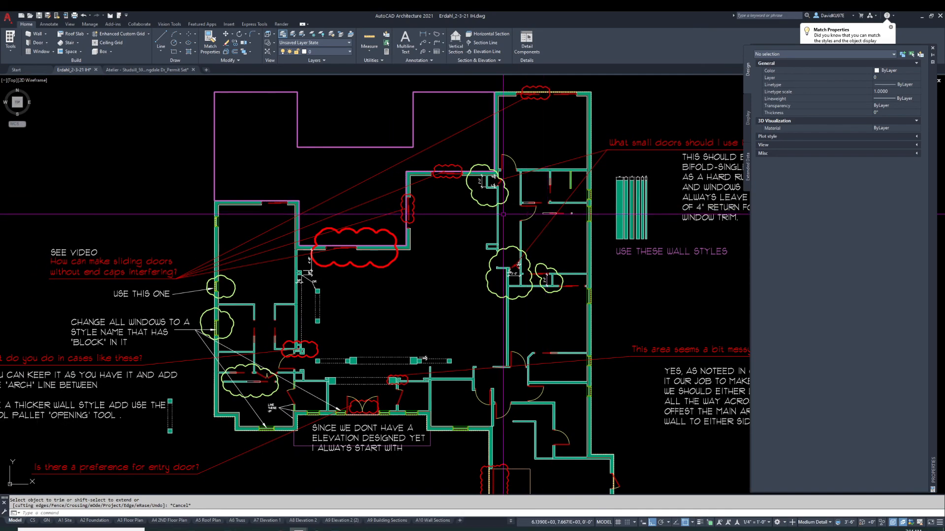